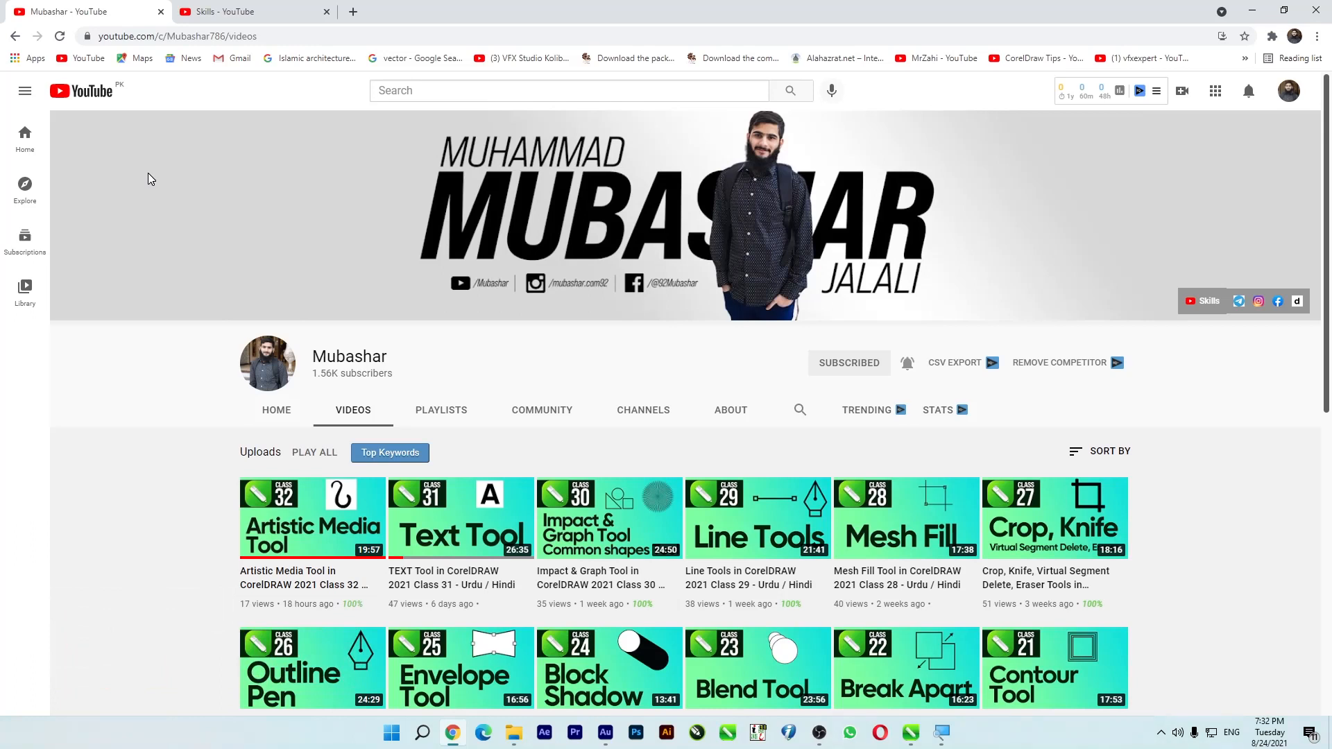
- Look over the video uploads on the Skills YouTube channel
{"action": "left_click", "coordinate": [200, 7]}
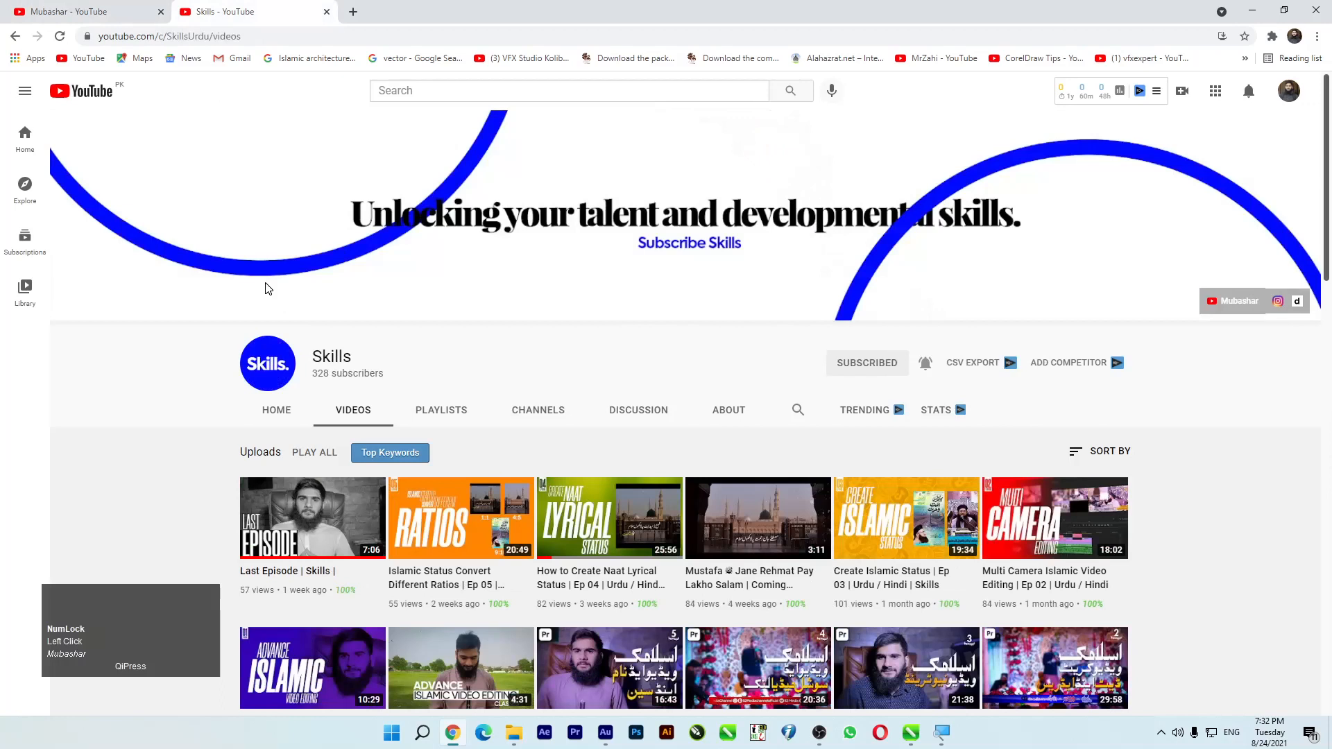
{"action": "scroll", "coordinate": [238, 336], "scroll_direction": "down", "scroll_amount": 4}
{"action": "scroll", "coordinate": [182, 385], "scroll_direction": "up", "scroll_amount": 4}
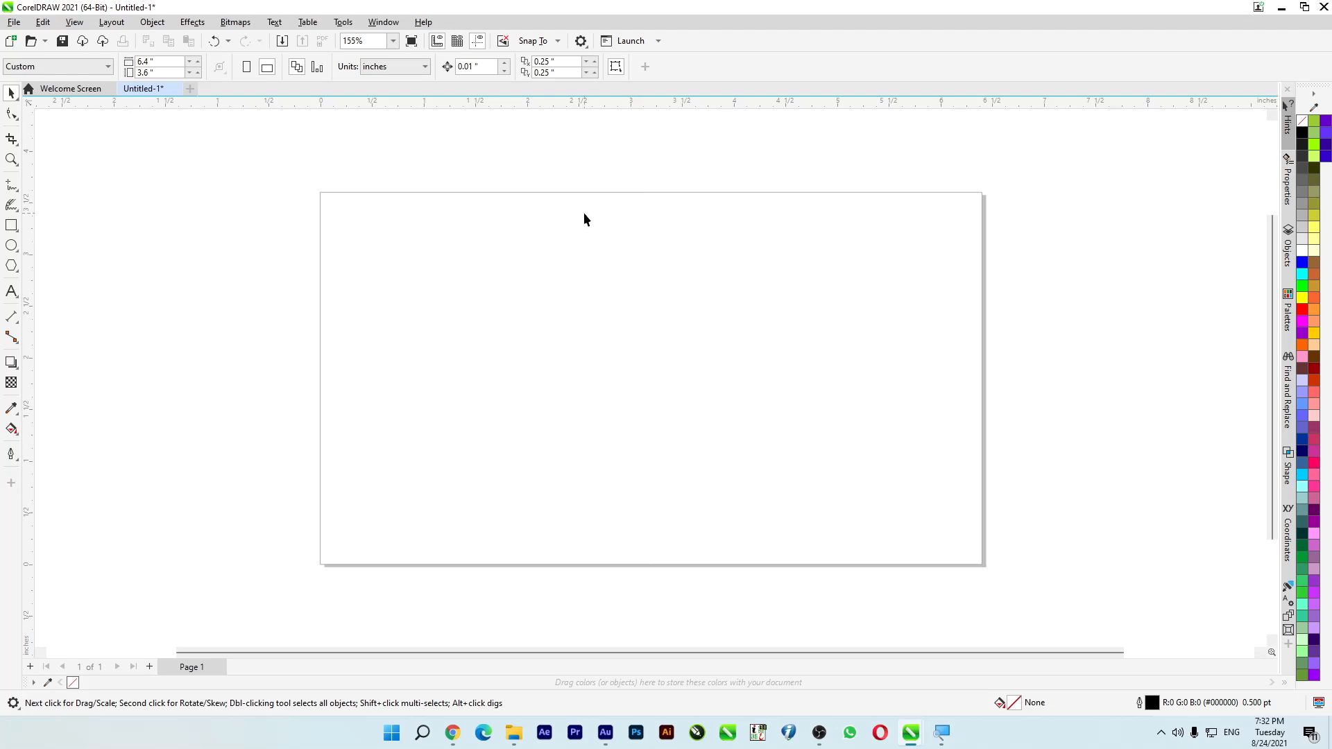
{"action": "left_click", "coordinate": [18, 207]}
{"action": "left_click_drag", "start_coordinate": [18, 207], "coordinate": [48, 203]}
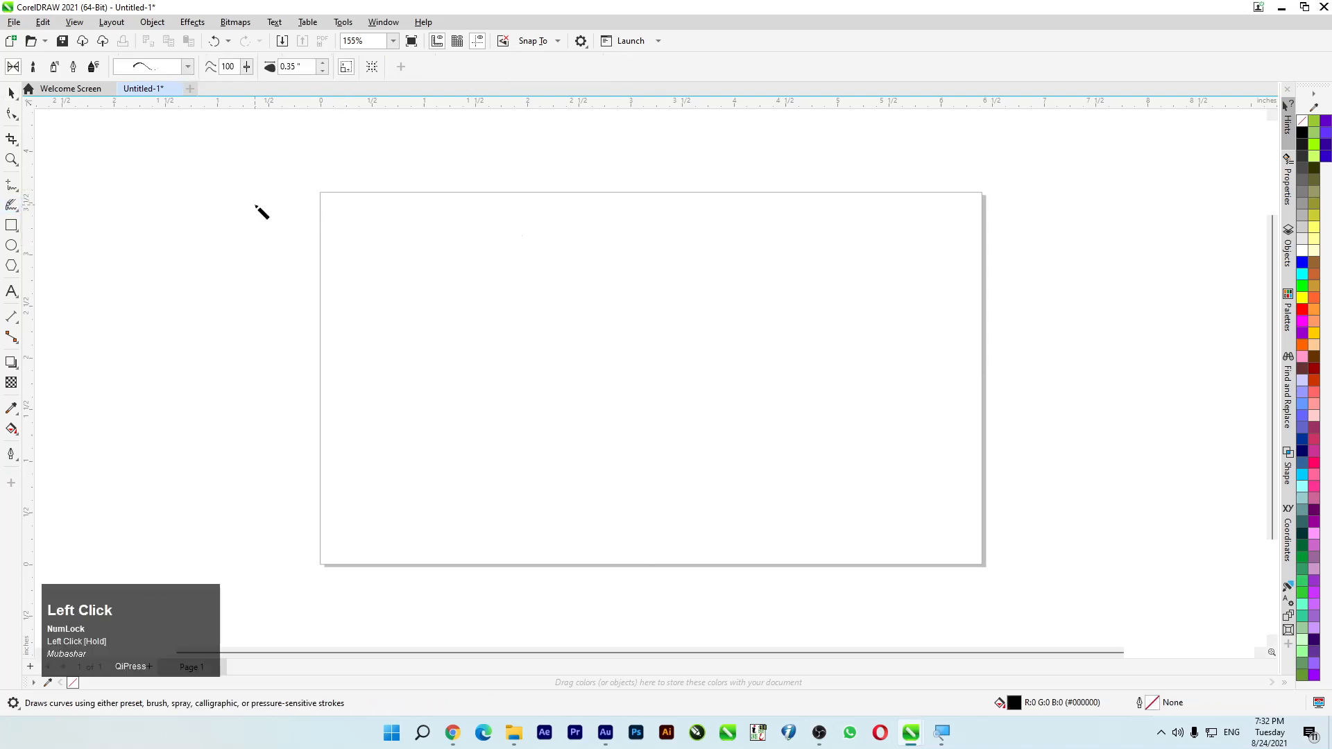
{"action": "left_click", "coordinate": [11, 92]}
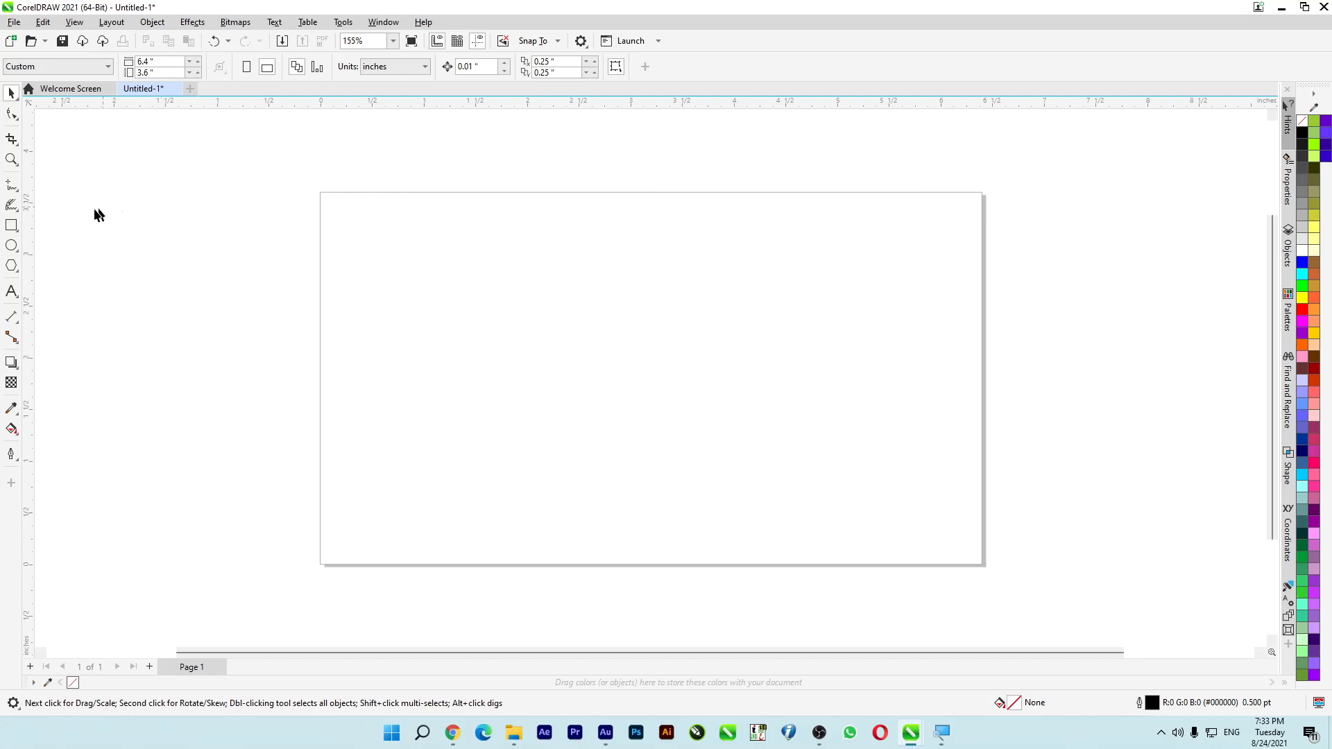
{"action": "left_click", "coordinate": [11, 205]}
{"action": "left_click", "coordinate": [77, 210]}
{"action": "left_click", "coordinate": [11, 93]}
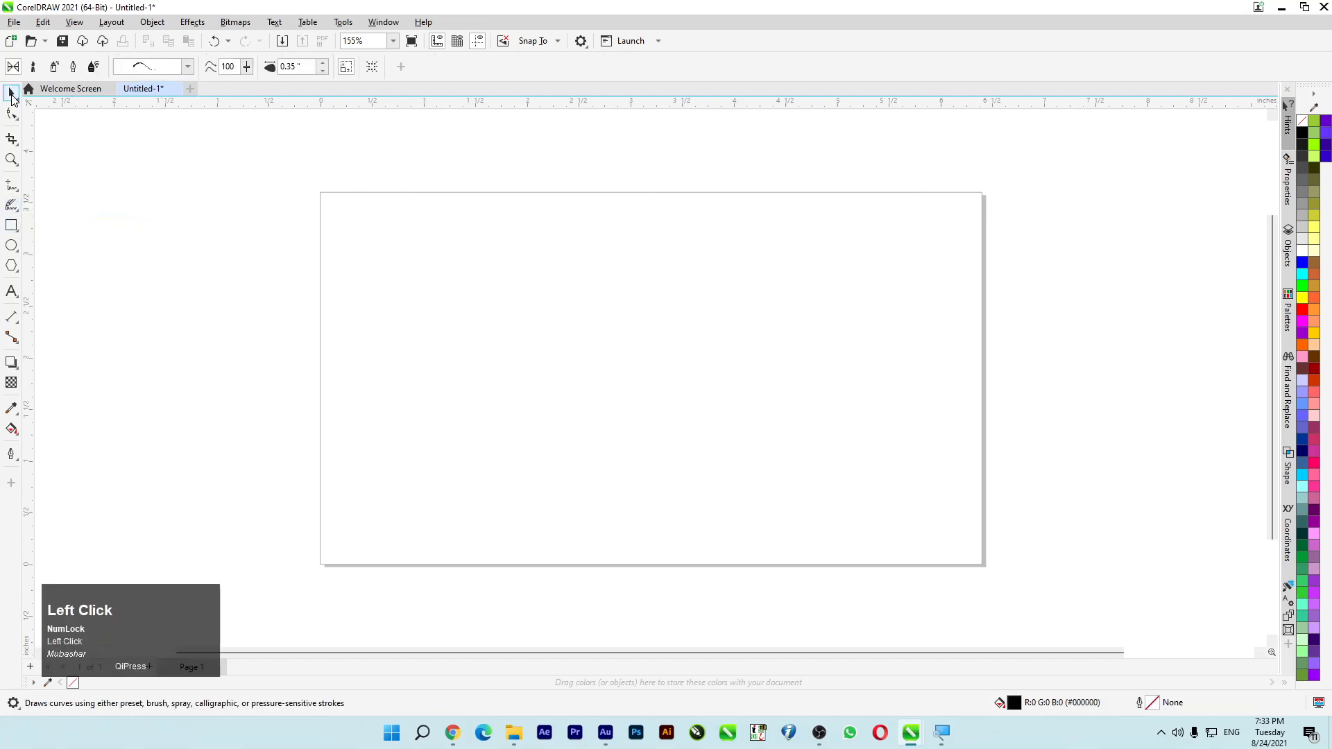
{"action": "left_click", "coordinate": [12, 206]}
{"action": "left_click", "coordinate": [59, 209]}
{"action": "left_click", "coordinate": [11, 206]}
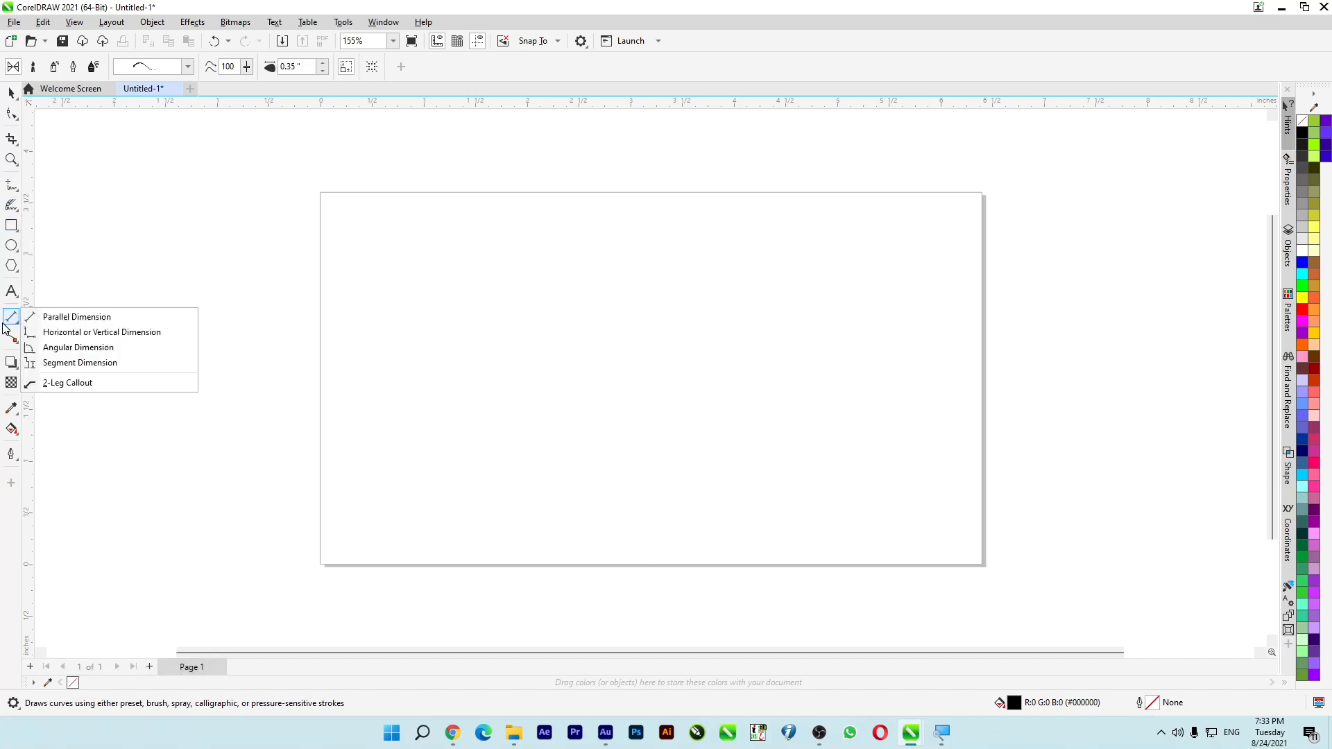
{"action": "mouse_move", "coordinate": [12, 337]}
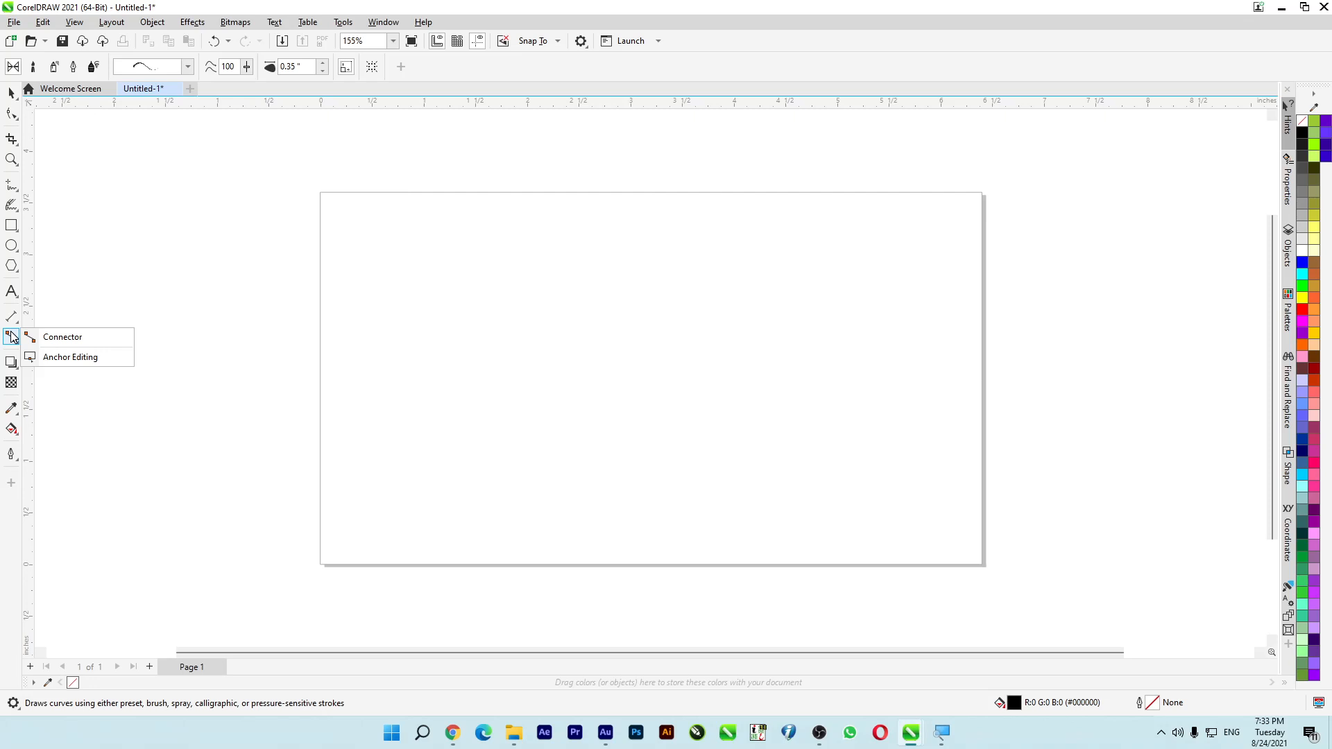
{"action": "mouse_move", "coordinate": [19, 211]}
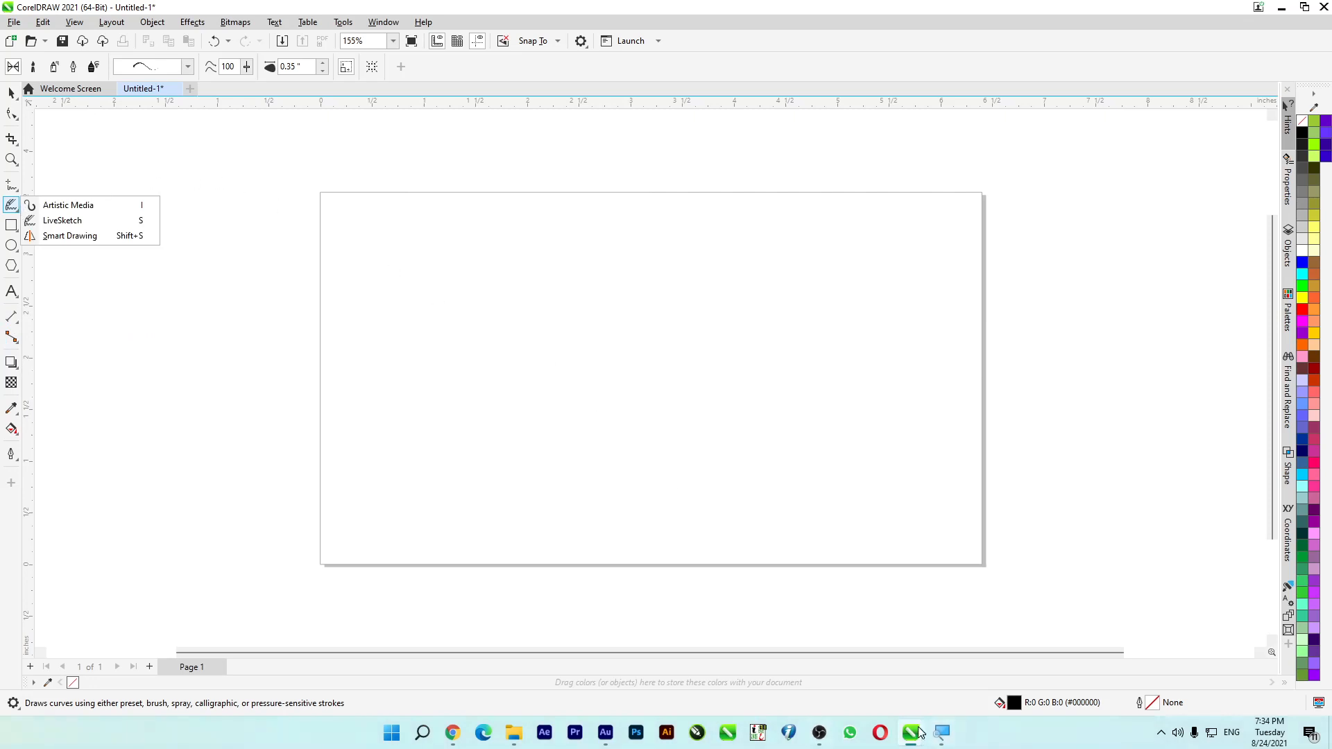
- Use Magnifier to view the Artistic Media, LiveSketch and Smart Drawing tools at 200%, and return the screen to 100%
{"action": "left_click", "coordinate": [941, 733]}
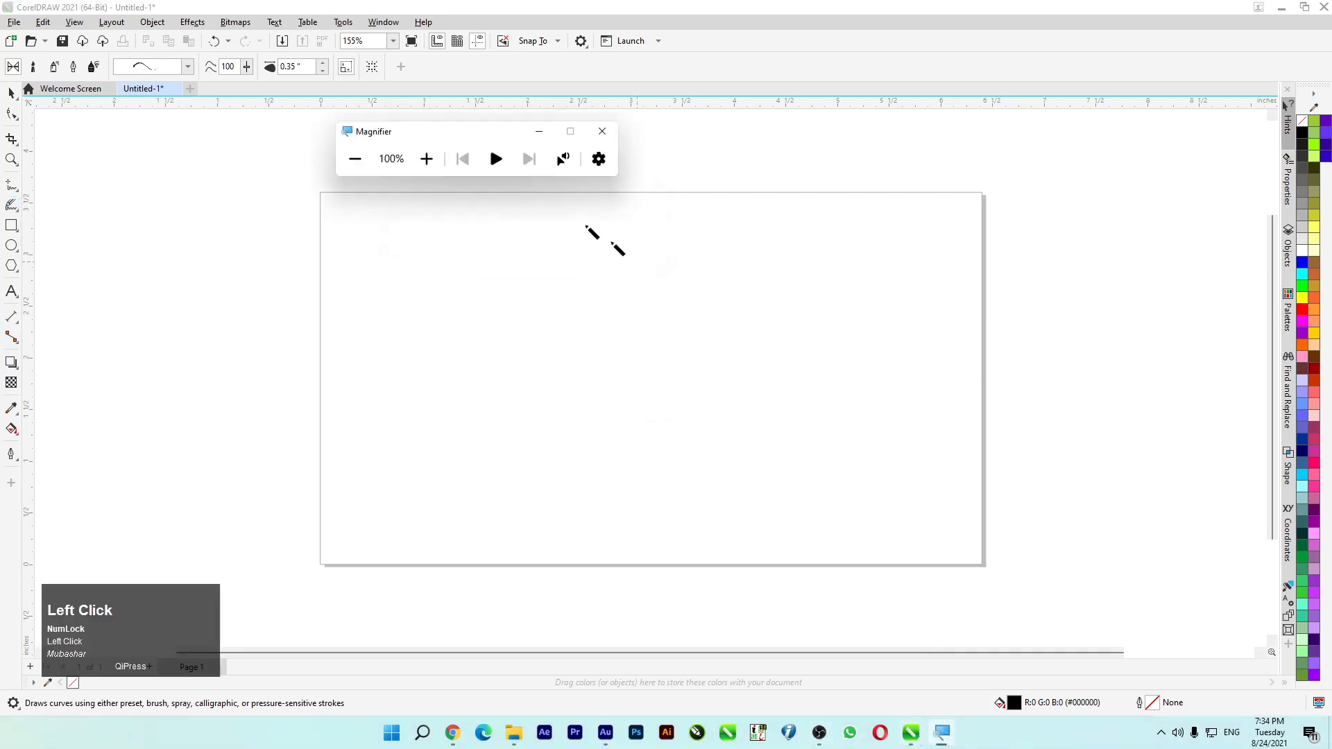
{"action": "left_click", "coordinate": [426, 158]}
{"action": "mouse_move", "coordinate": [15, 211]}
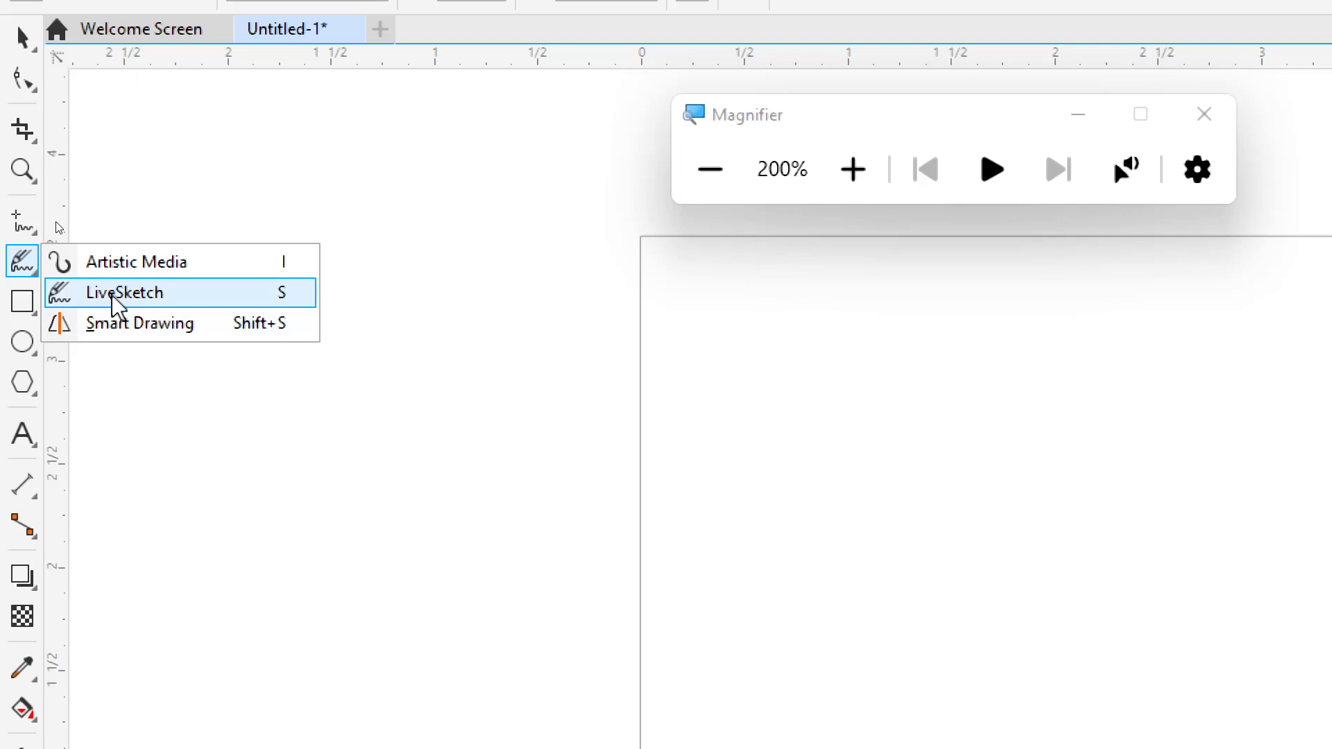
{"action": "left_click", "coordinate": [734, 184]}
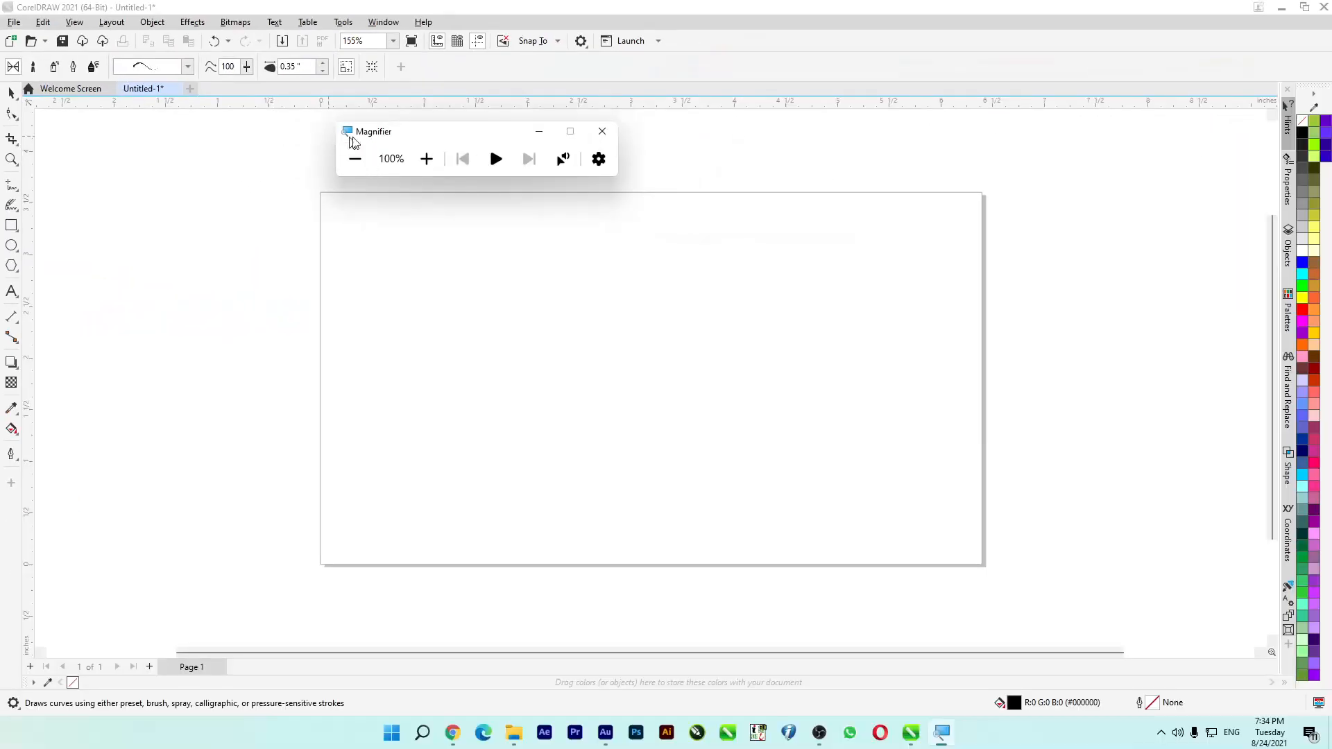
{"action": "left_click_drag", "start_coordinate": [367, 142], "coordinate": [383, 144]}
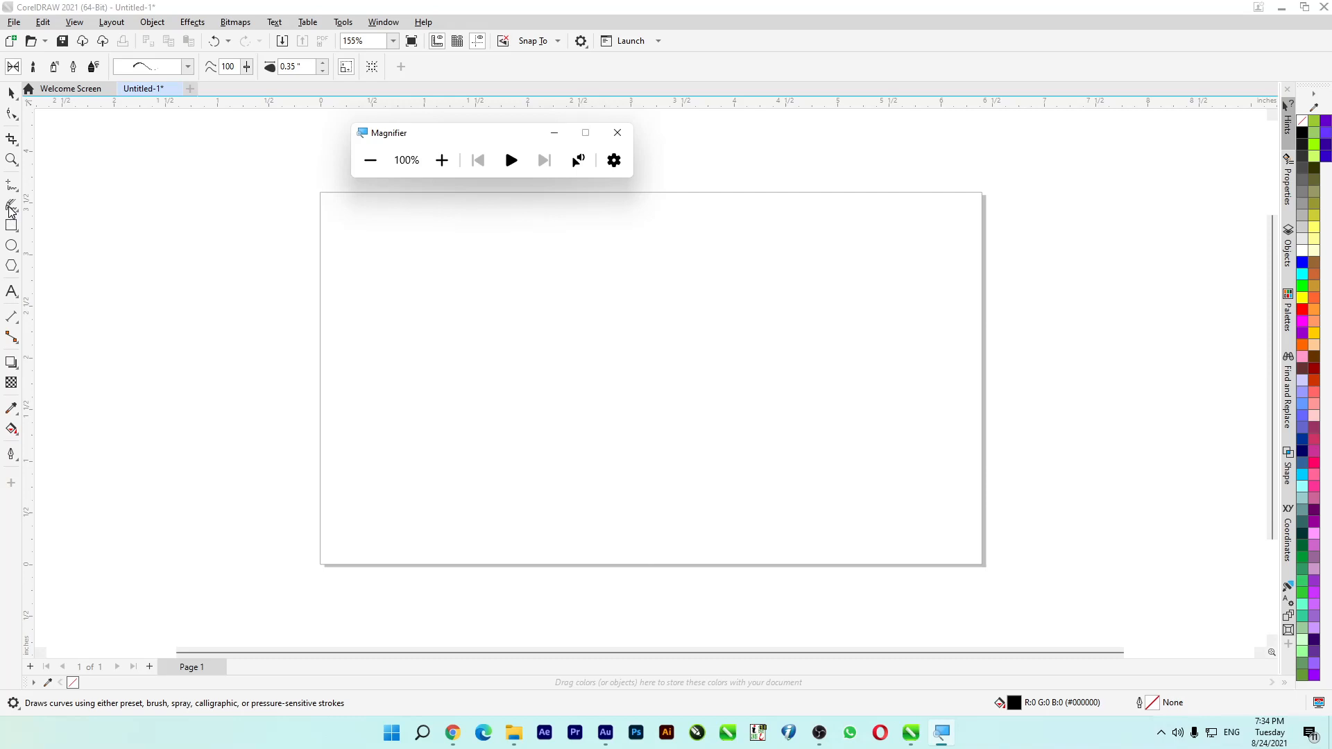
- Sketch a long wavy curve across the upper part of the page with the LiveSketch tool
{"action": "left_click", "coordinate": [11, 207]}
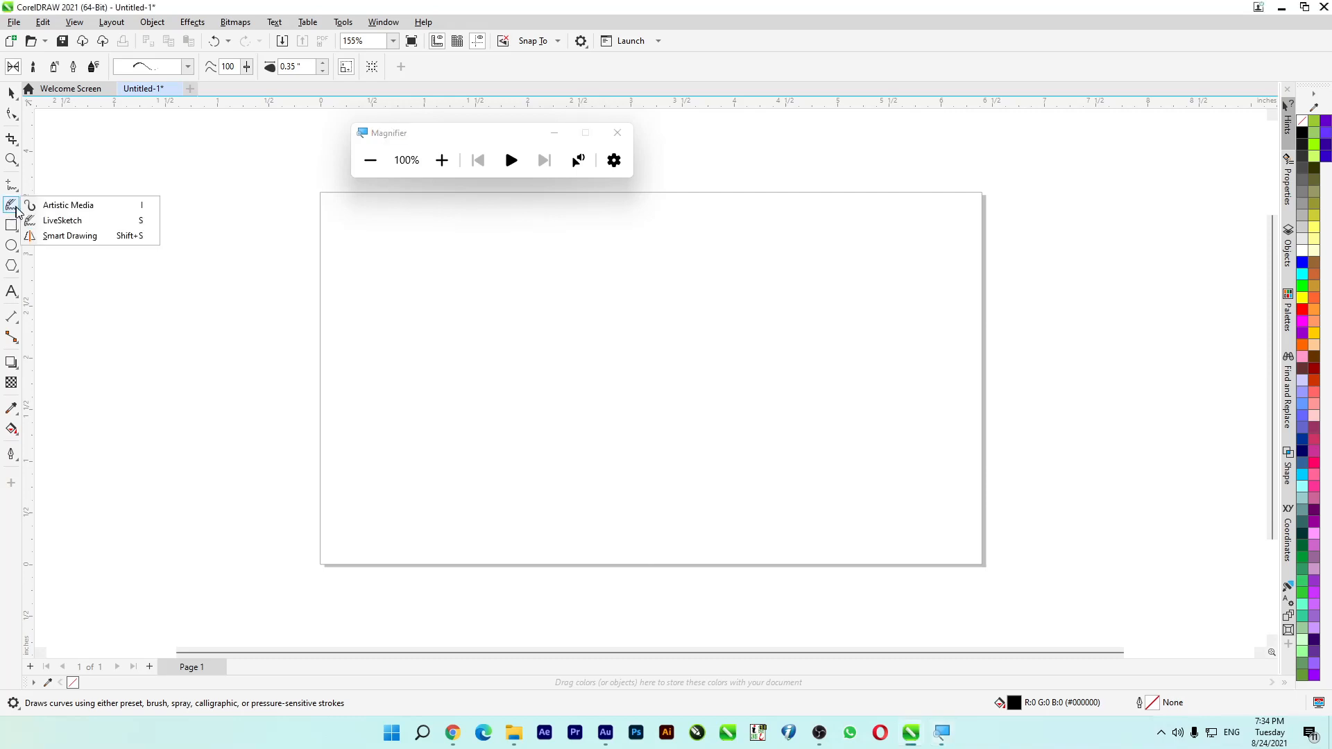
{"action": "left_click", "coordinate": [52, 219]}
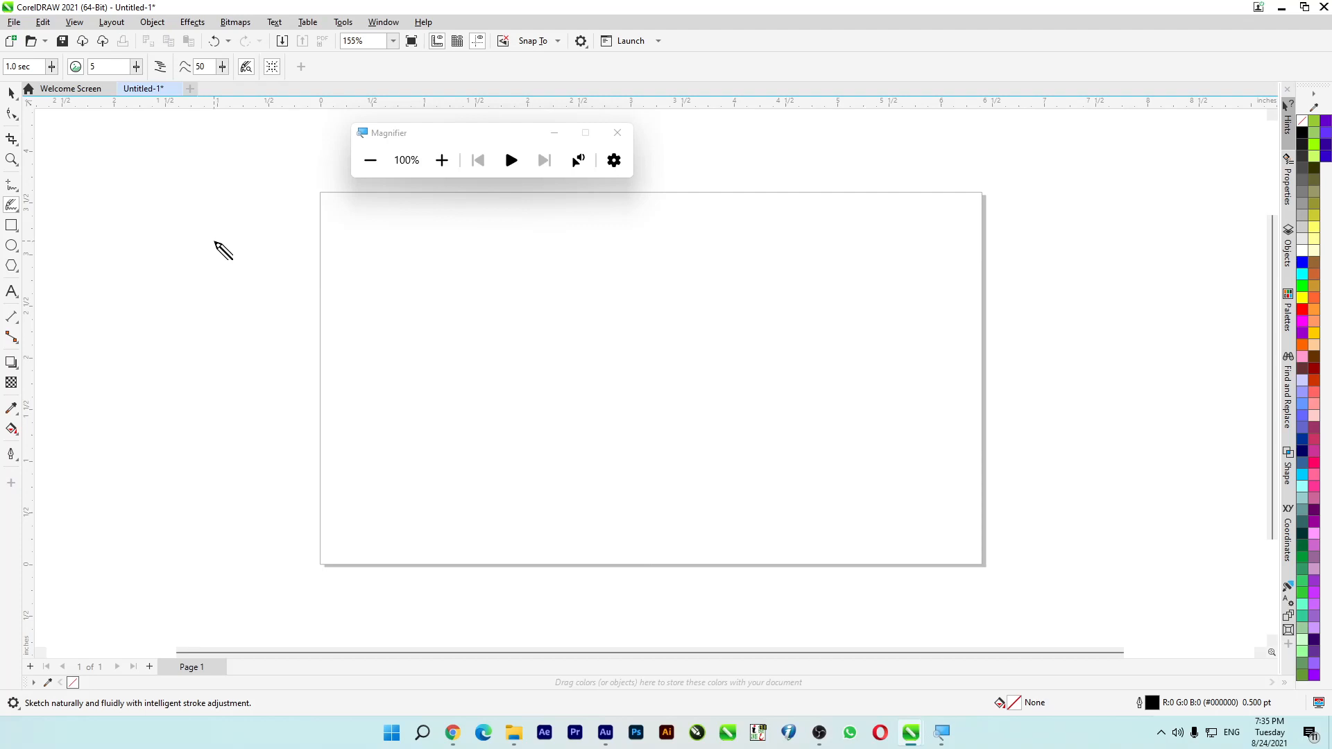
{"action": "left_click_drag", "start_coordinate": [424, 142], "coordinate": [540, 140]}
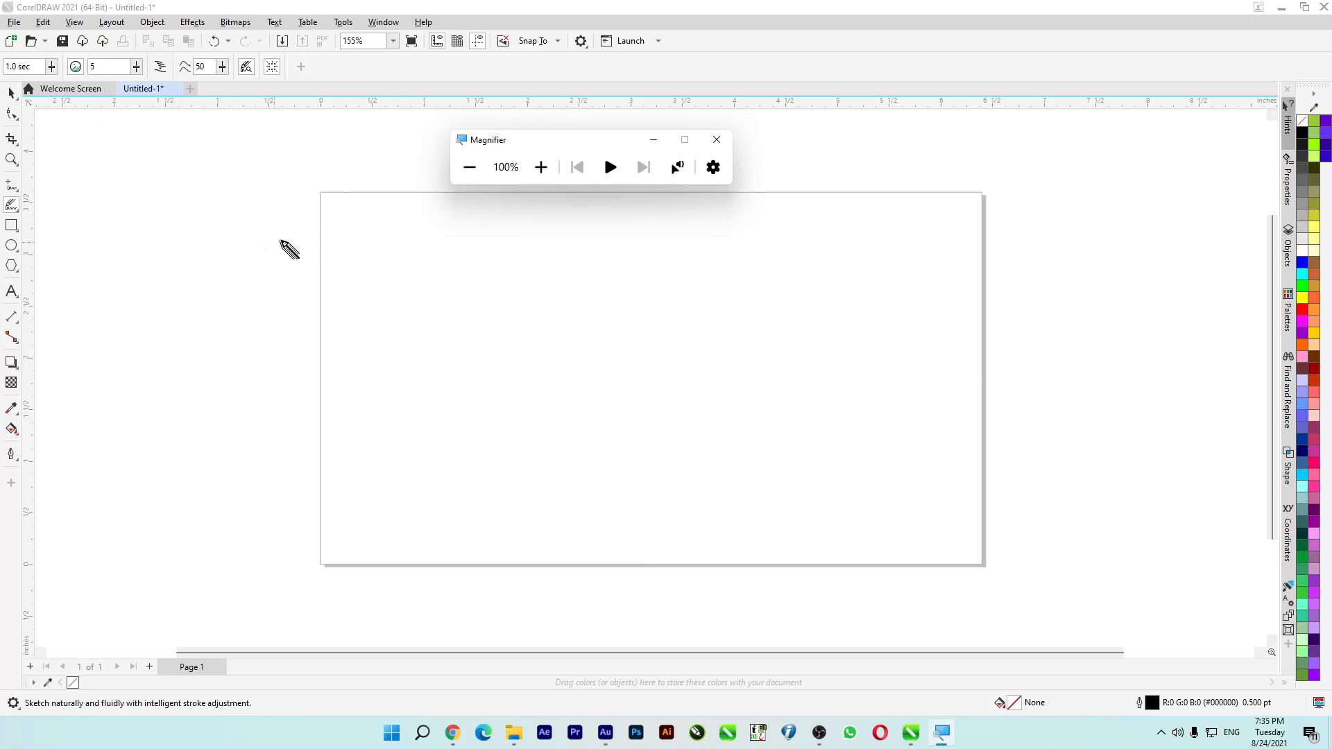
{"action": "mouse_move", "coordinate": [346, 272]}
{"action": "left_mouse_down"}
{"action": "mouse_move", "coordinate": [394, 258]}
{"action": "mouse_move", "coordinate": [443, 290]}
{"action": "mouse_move", "coordinate": [539, 313]}
{"action": "mouse_move", "coordinate": [631, 269]}
{"action": "left_mouse_up"}
{"action": "scroll", "coordinate": [457, 305], "scroll_direction": "up", "scroll_amount": 4}
{"action": "scroll", "coordinate": [416, 285], "scroll_direction": "down", "scroll_amount": 2}
{"action": "scroll", "coordinate": [319, 264], "scroll_direction": "up", "scroll_amount": 6}
{"action": "scroll", "coordinate": [315, 249], "scroll_direction": "down", "scroll_amount": 4}
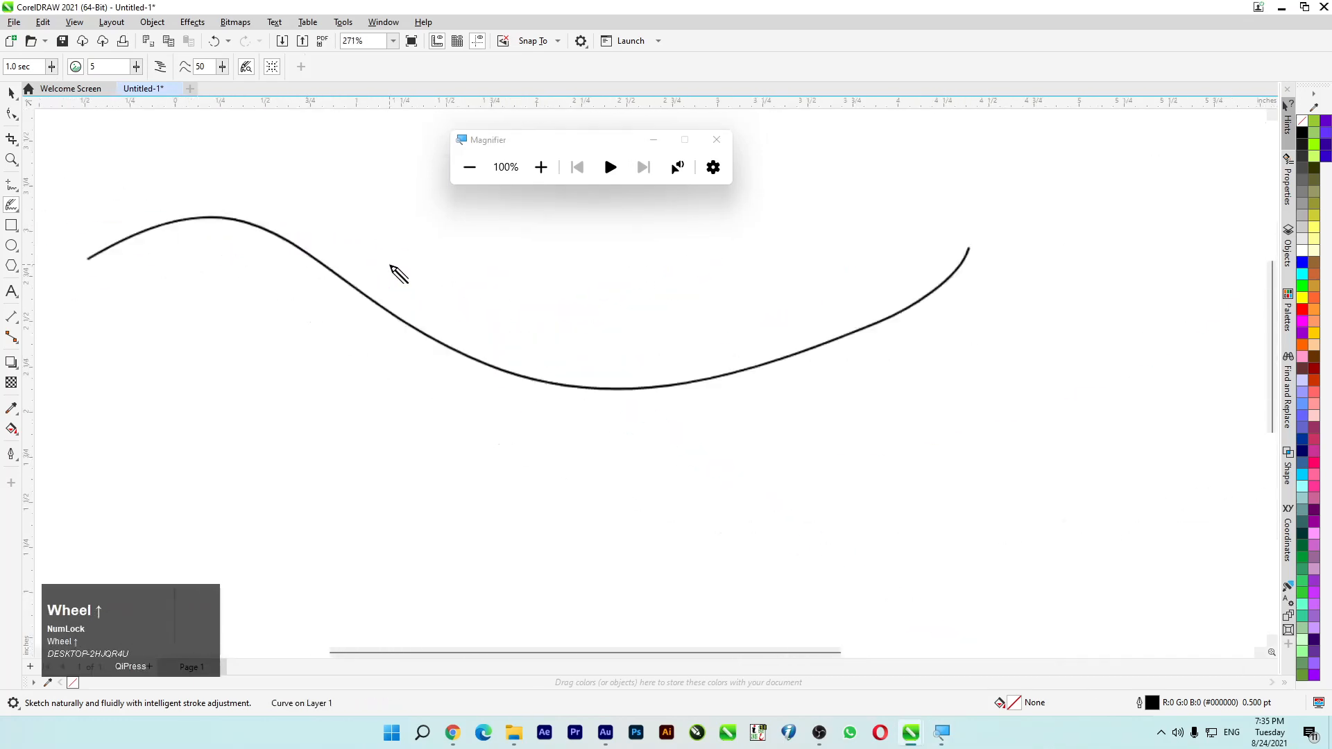
- Sketch a short wavy curve just above the middle of the long curve
{"action": "scroll", "coordinate": [384, 259], "scroll_direction": "up", "scroll_amount": 3}
{"action": "mouse_move", "coordinate": [377, 247]}
{"action": "left_mouse_down"}
{"action": "mouse_move", "coordinate": [560, 330]}
{"action": "mouse_move", "coordinate": [726, 267]}
{"action": "left_mouse_up"}
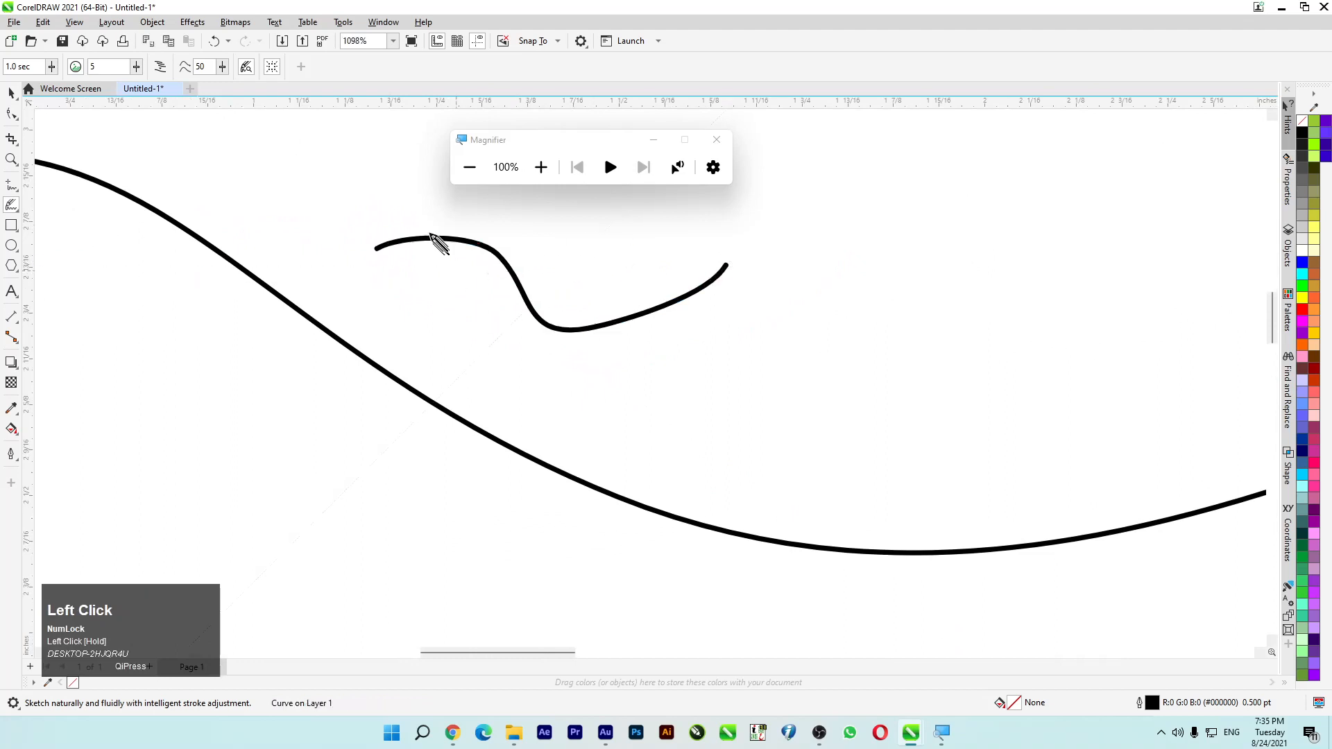
{"action": "scroll", "coordinate": [436, 240], "scroll_direction": "down", "scroll_amount": 3}
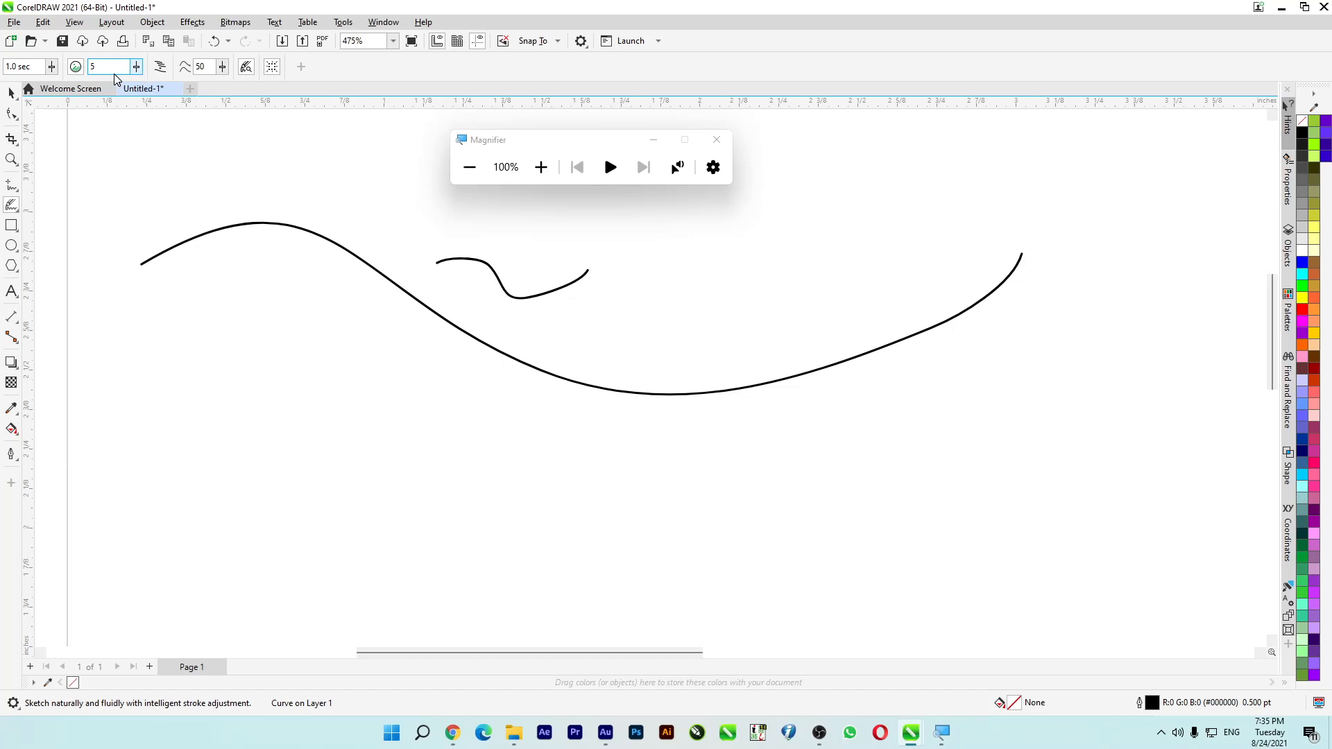
{"action": "scroll", "coordinate": [54, 72], "scroll_direction": "down", "scroll_amount": 1}
- Sketch a short wavy curve above the long one with Include curves off, and another with it on
{"action": "left_click", "coordinate": [51, 66]}
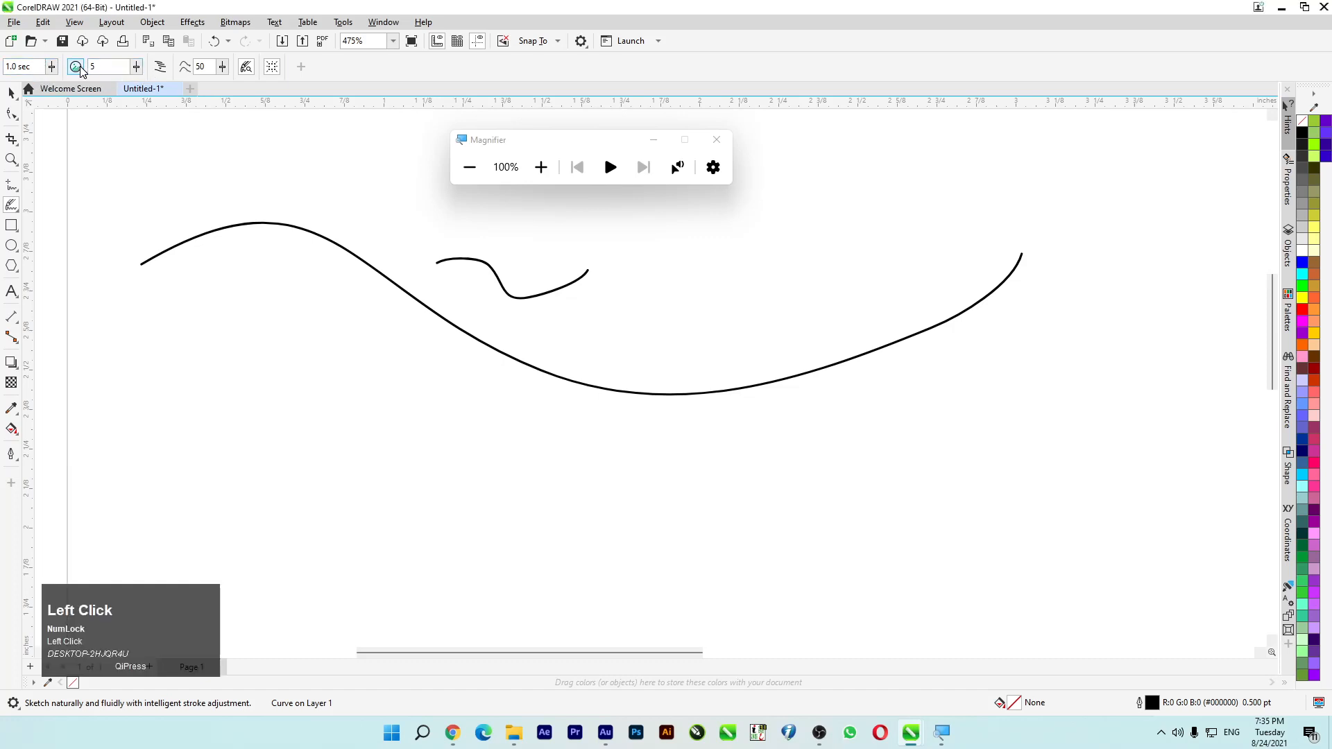
{"action": "left_click_drag", "start_coordinate": [193, 178], "coordinate": [351, 197]}
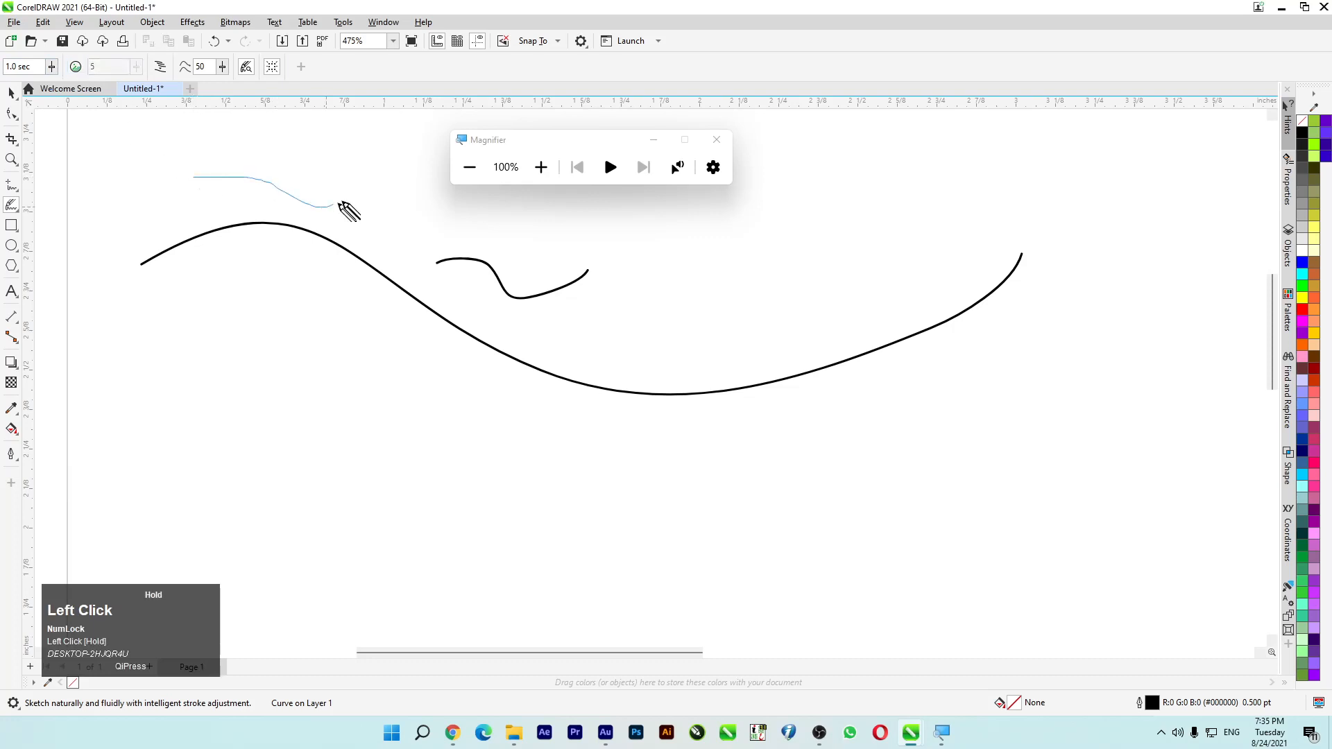
{"action": "left_click", "coordinate": [76, 66]}
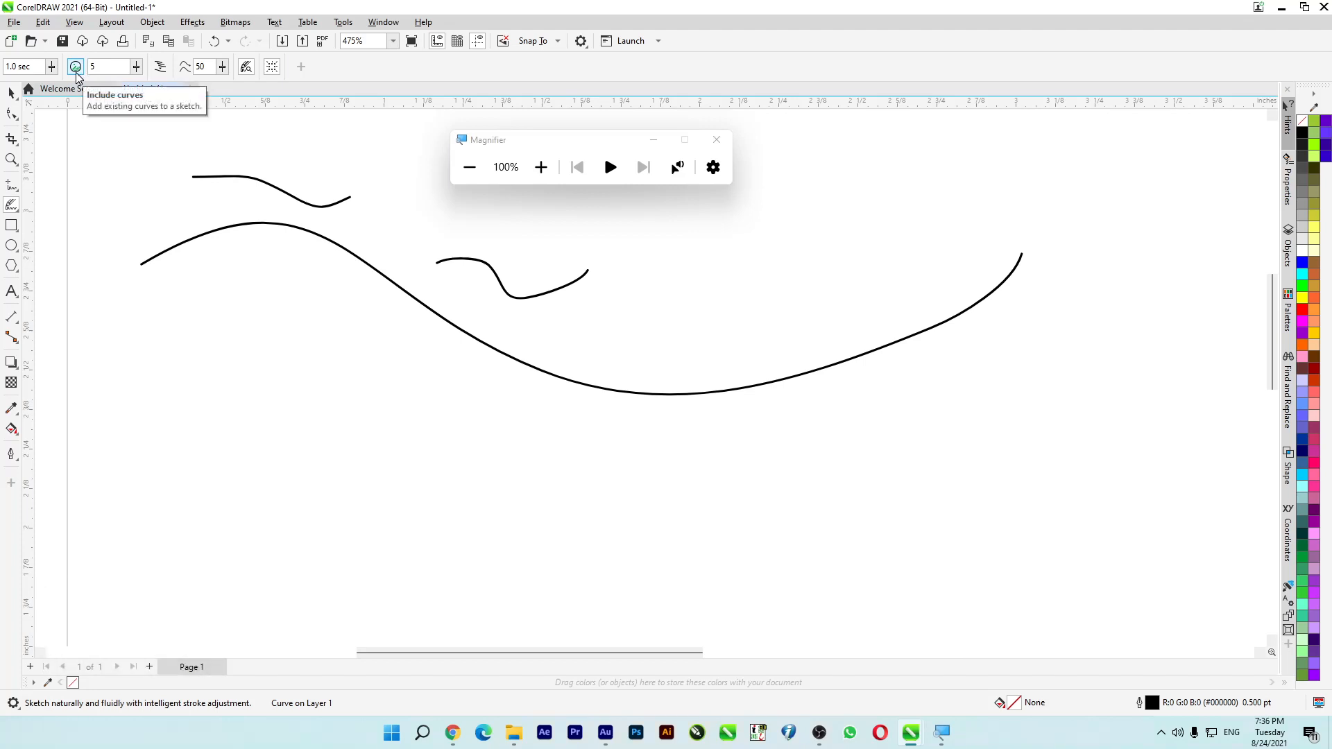
{"action": "mouse_move", "coordinate": [132, 148]}
{"action": "left_mouse_down"}
{"action": "mouse_move", "coordinate": [225, 120]}
{"action": "mouse_move", "coordinate": [340, 156]}
{"action": "left_mouse_up"}
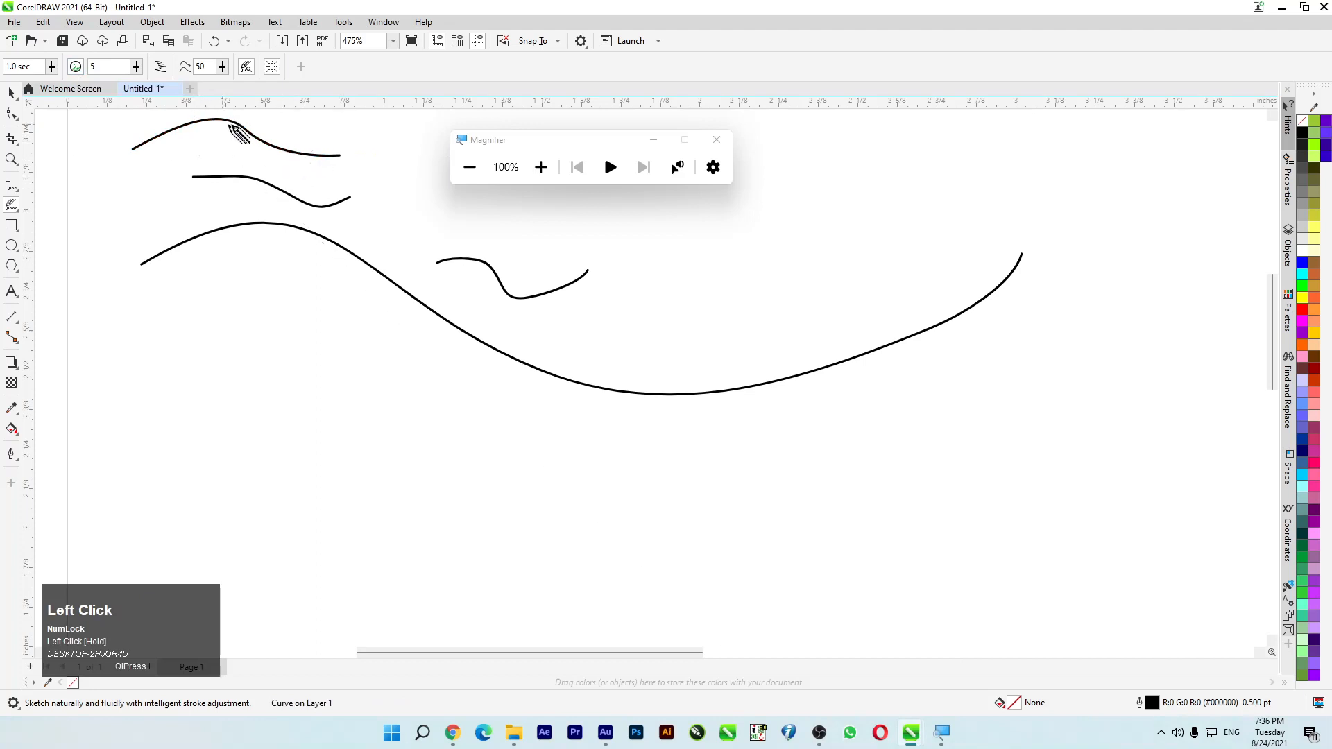
- Adjust the distance at which LiveSketch includes existing curves, and sketch two wavy curves beneath the long curve
{"action": "left_click", "coordinate": [138, 70]}
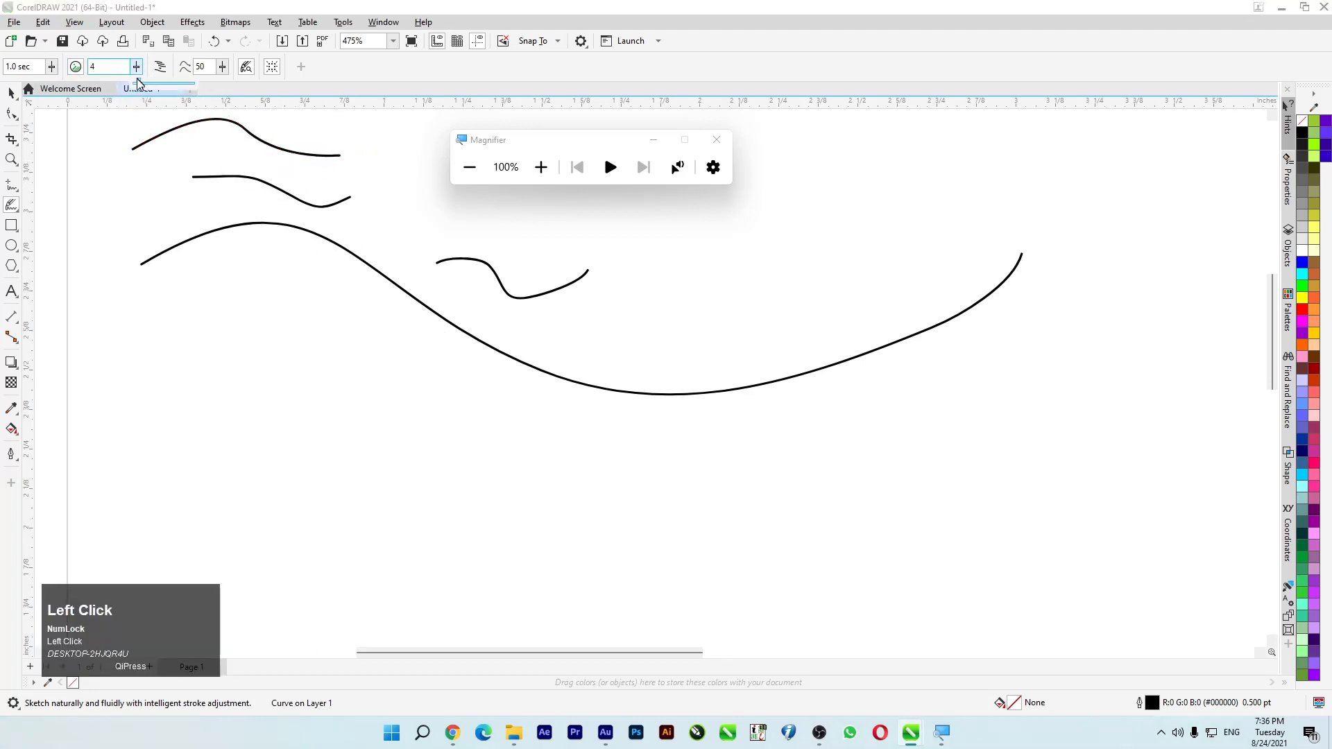
{"action": "left_click_drag", "start_coordinate": [139, 84], "coordinate": [155, 84]}
{"action": "mouse_move", "coordinate": [242, 333]}
{"action": "left_mouse_down"}
{"action": "mouse_move", "coordinate": [330, 396]}
{"action": "mouse_move", "coordinate": [537, 432]}
{"action": "left_mouse_up"}
{"action": "scroll", "coordinate": [321, 365], "scroll_direction": "up", "scroll_amount": 2}
{"action": "scroll", "coordinate": [298, 327], "scroll_direction": "down", "scroll_amount": 4}
{"action": "scroll", "coordinate": [266, 306], "scroll_direction": "up", "scroll_amount": 5}
{"action": "scroll", "coordinate": [263, 309], "scroll_direction": "down", "scroll_amount": 1}
{"action": "mouse_move", "coordinate": [236, 266]}
{"action": "left_mouse_down"}
{"action": "mouse_move", "coordinate": [279, 242]}
{"action": "mouse_move", "coordinate": [444, 317]}
{"action": "mouse_move", "coordinate": [555, 331]}
{"action": "left_mouse_up"}
- Set the LiveSketch distance from existing curves to 40 and sketch two closely spaced arched curves beneath the long curve
{"action": "left_click", "coordinate": [138, 67]}
{"action": "left_click_drag", "start_coordinate": [139, 83], "coordinate": [146, 83]}
{"action": "mouse_move", "coordinate": [179, 217]}
{"action": "left_mouse_down"}
{"action": "mouse_move", "coordinate": [419, 175]}
{"action": "mouse_move", "coordinate": [471, 235]}
{"action": "left_mouse_up"}
{"action": "mouse_move", "coordinate": [187, 229]}
{"action": "left_mouse_down"}
{"action": "mouse_move", "coordinate": [342, 192]}
{"action": "mouse_move", "coordinate": [414, 249]}
{"action": "left_mouse_up"}
- Set the LiveSketch curve smoothness to 100 and sketch two more curves beside the arched ones
{"action": "left_click", "coordinate": [222, 70]}
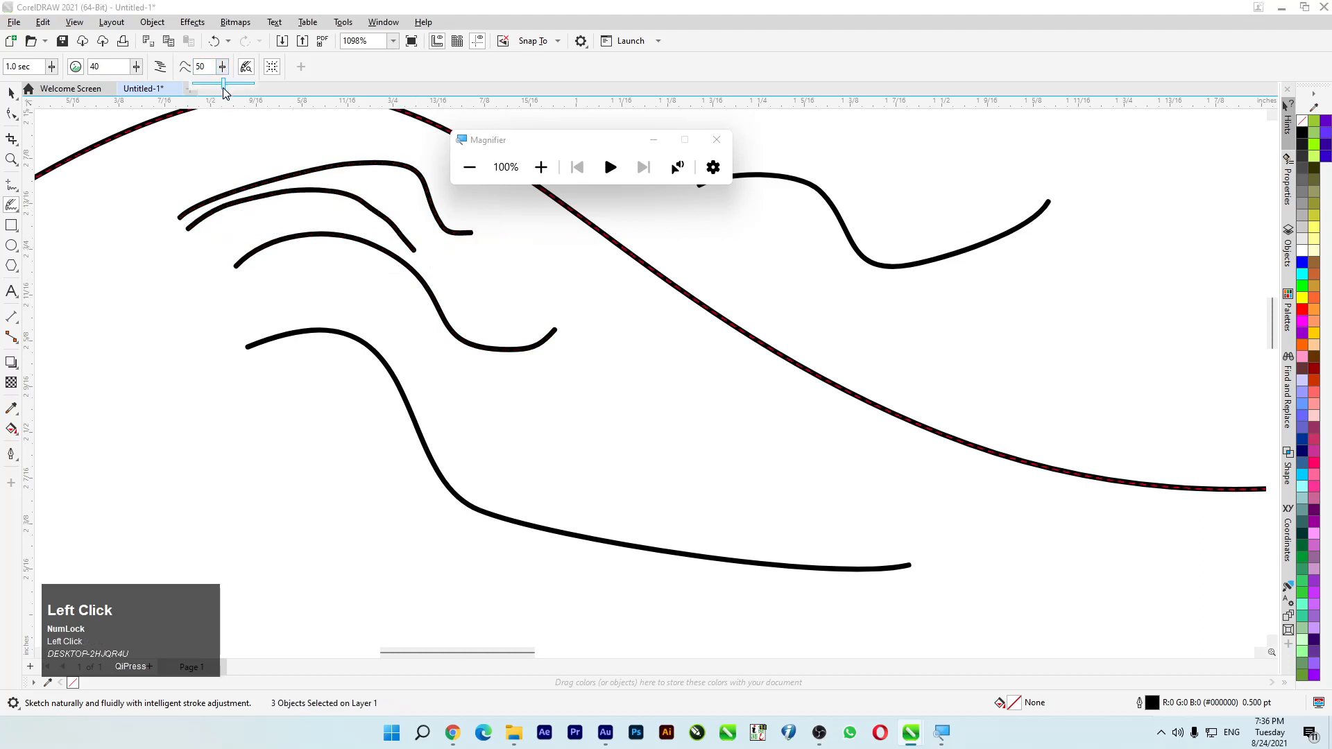
{"action": "left_click_drag", "start_coordinate": [228, 85], "coordinate": [253, 84]}
{"action": "mouse_move", "coordinate": [137, 188]}
{"action": "left_mouse_down"}
{"action": "mouse_move", "coordinate": [298, 164]}
{"action": "mouse_move", "coordinate": [322, 144]}
{"action": "left_mouse_up"}
{"action": "left_click_drag", "start_coordinate": [97, 241], "coordinate": [239, 428]}
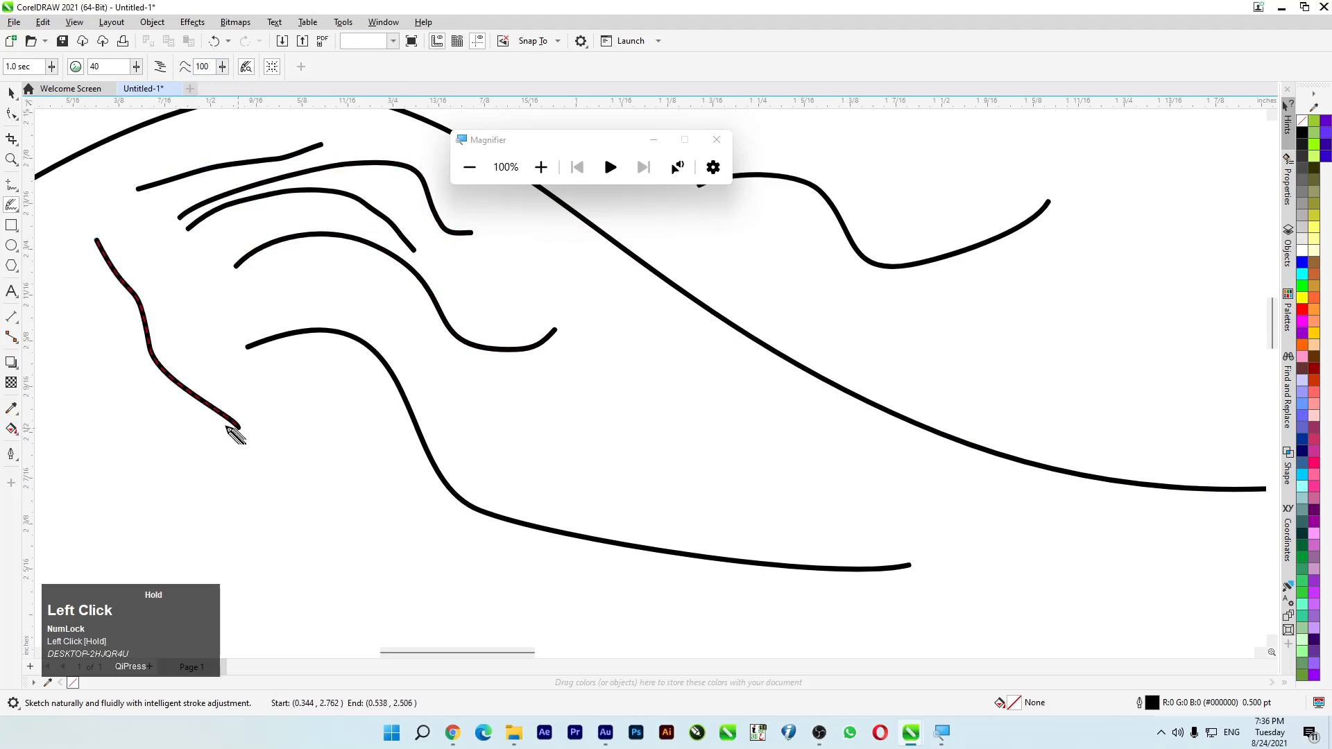
- Toggle Create single curve and sketch a freehand circle below the existing curves
{"action": "left_click", "coordinate": [154, 69]}
{"action": "mouse_move", "coordinate": [390, 480]}
{"action": "left_mouse_down"}
{"action": "mouse_move", "coordinate": [278, 580]}
{"action": "mouse_move", "coordinate": [417, 565]}
{"action": "mouse_move", "coordinate": [400, 484]}
{"action": "left_mouse_up"}
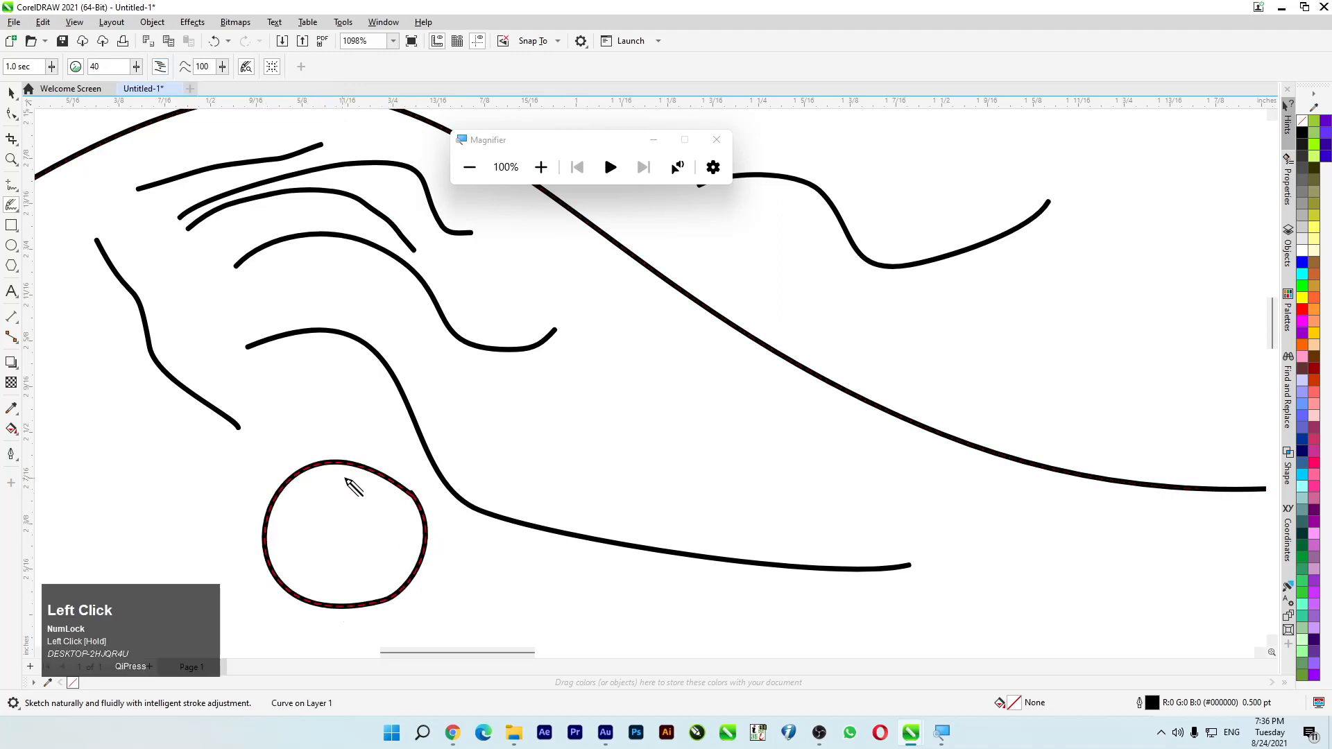
{"action": "scroll", "coordinate": [351, 479], "scroll_direction": "up", "scroll_amount": 4}
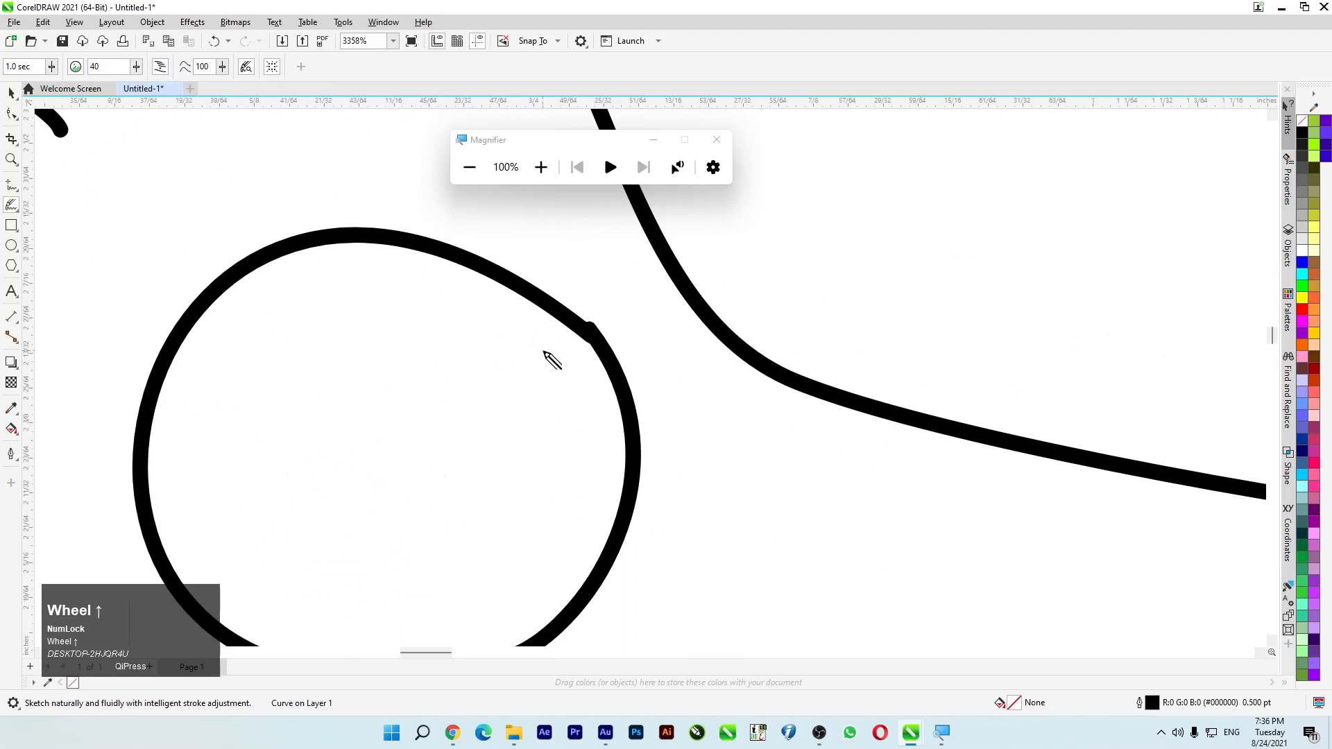
- Toggle LiveSketch's preview mode and sketch a short slash across the circle, plus a hook and an S-shaped curve beside it
{"action": "left_click", "coordinate": [222, 67]}
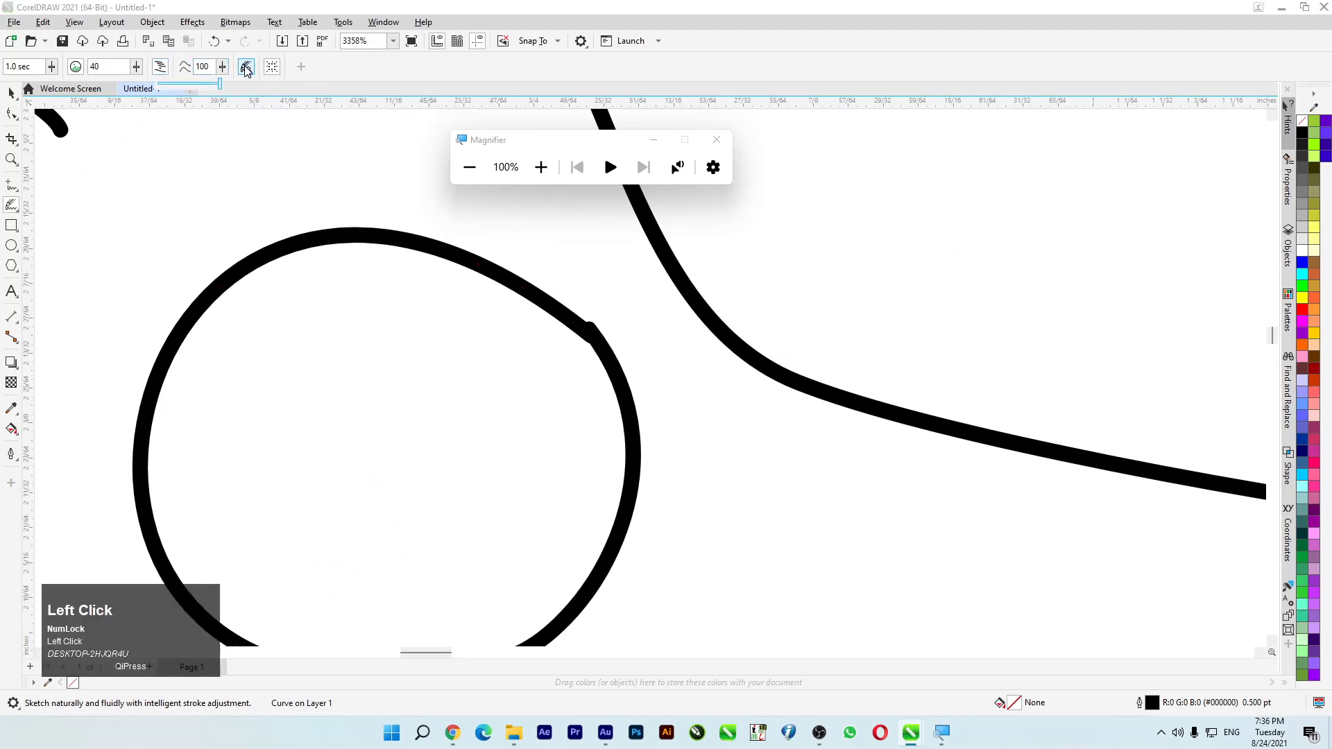
{"action": "left_click", "coordinate": [246, 67]}
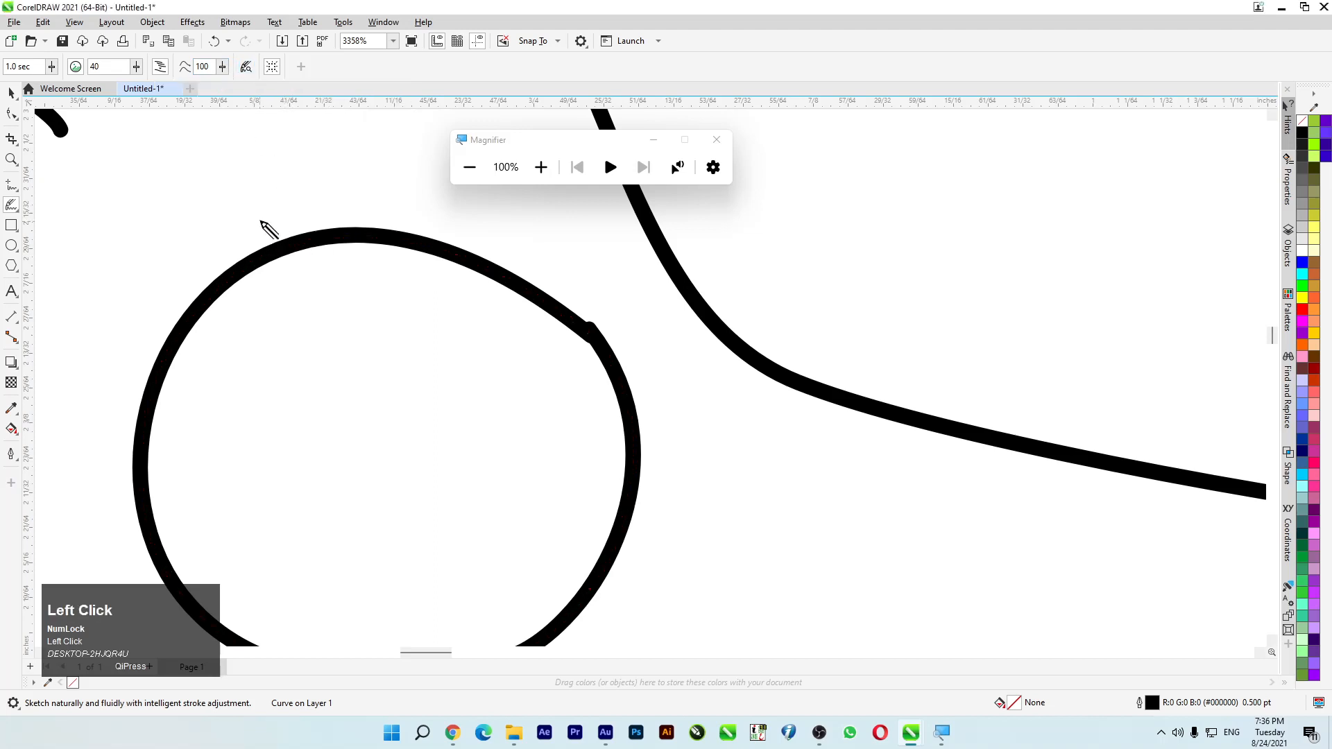
{"action": "left_click_drag", "start_coordinate": [244, 227], "coordinate": [302, 274]}
{"action": "mouse_move", "coordinate": [286, 189]}
{"action": "left_mouse_down"}
{"action": "mouse_move", "coordinate": [113, 189]}
{"action": "mouse_move", "coordinate": [167, 278]}
{"action": "left_mouse_up"}
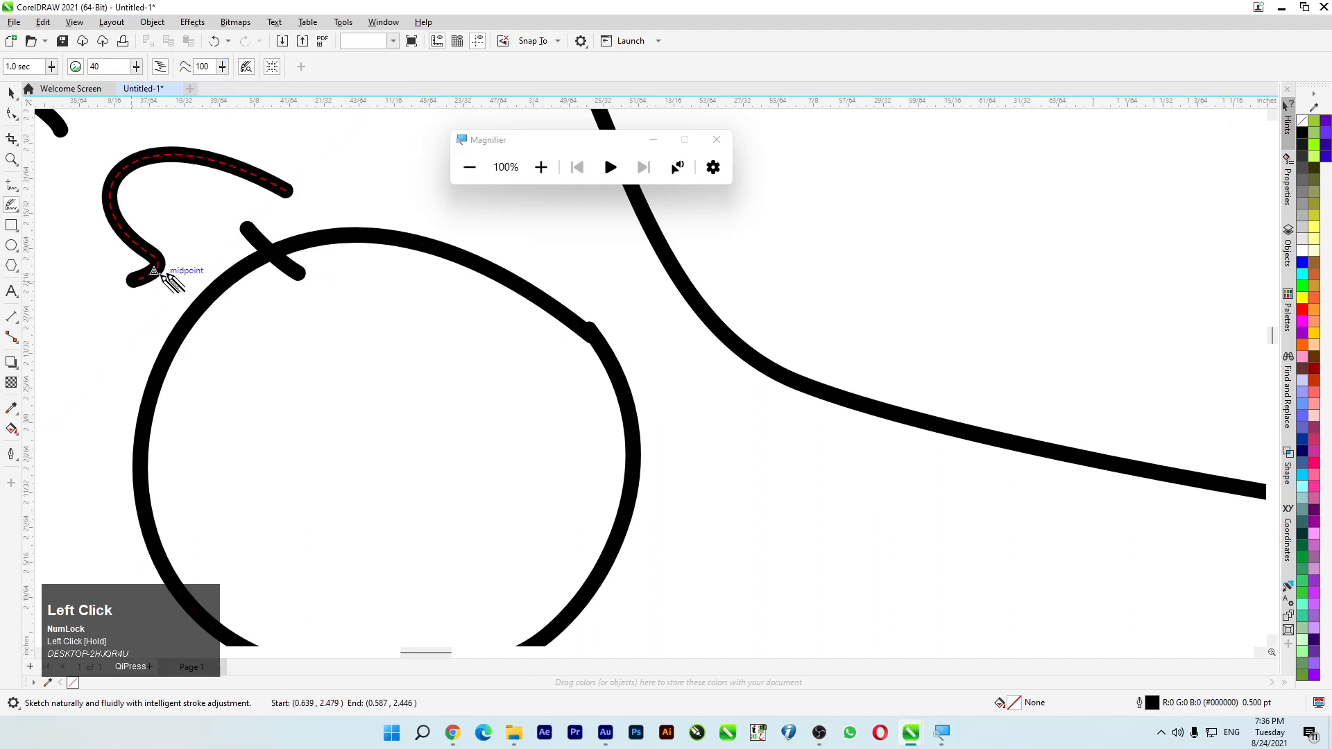
{"action": "scroll", "coordinate": [249, 253], "scroll_direction": "down", "scroll_amount": 5}
{"action": "scroll", "coordinate": [346, 236], "scroll_direction": "up", "scroll_amount": 2}
{"action": "scroll", "coordinate": [340, 229], "scroll_direction": "up", "scroll_amount": 1}
{"action": "mouse_move", "coordinate": [358, 239]}
{"action": "left_mouse_down"}
{"action": "mouse_move", "coordinate": [292, 202]}
{"action": "mouse_move", "coordinate": [251, 315]}
{"action": "mouse_move", "coordinate": [177, 163]}
{"action": "left_mouse_up"}
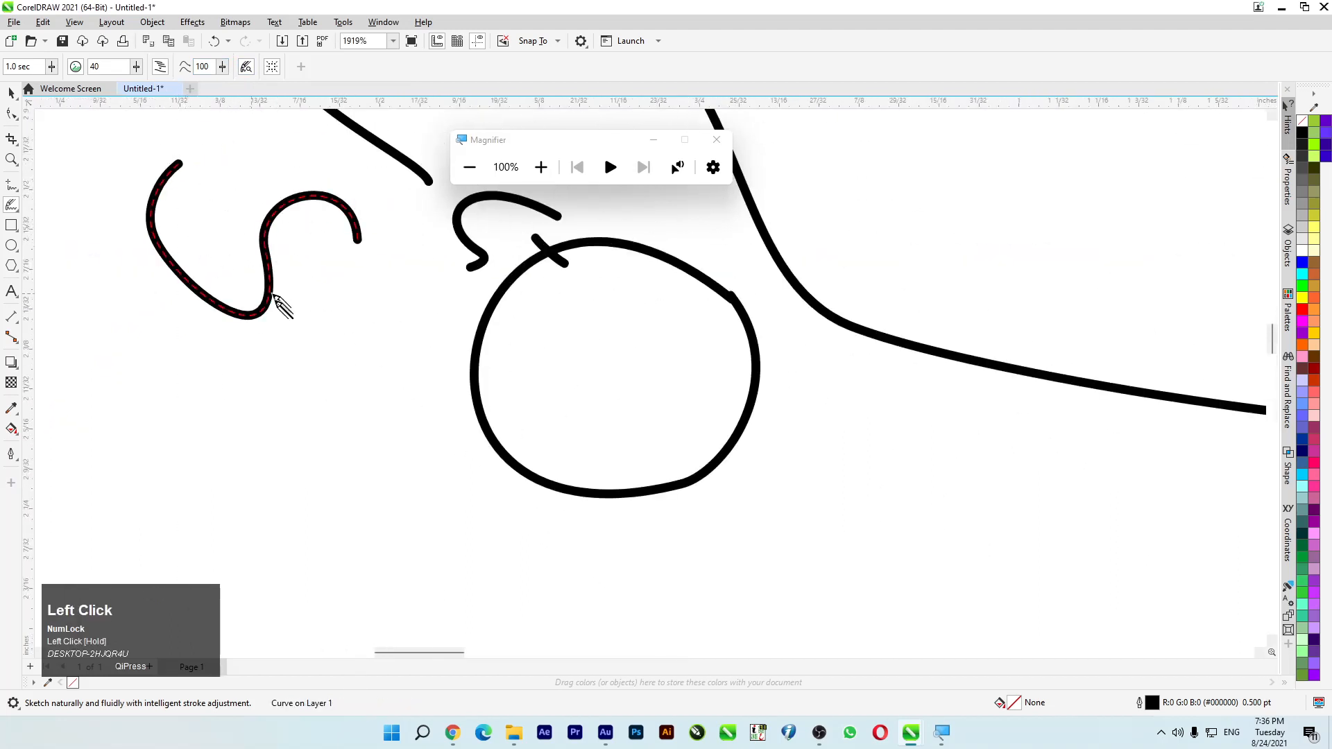
{"action": "scroll", "coordinate": [333, 325], "scroll_direction": "down", "scroll_amount": 4}
{"action": "scroll", "coordinate": [344, 323], "scroll_direction": "up", "scroll_amount": 1}
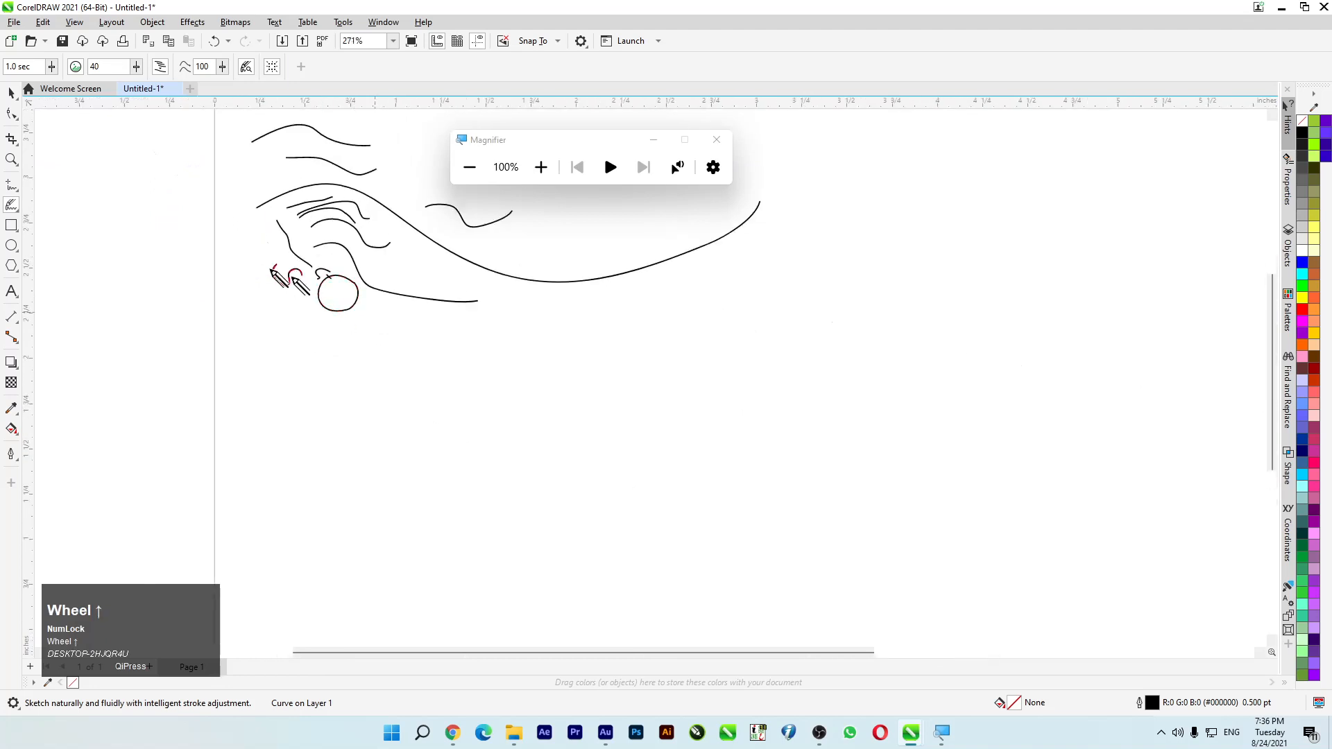
- Delete all the sketched curves from the page and reactivate the LiveSketch tool
{"action": "left_click", "coordinate": [11, 92]}
{"action": "scroll", "coordinate": [217, 155], "scroll_direction": "down", "scroll_amount": 1}
{"action": "left_click_drag", "start_coordinate": [184, 119], "coordinate": [590, 298]}
{"action": "key", "text": "Delete"}
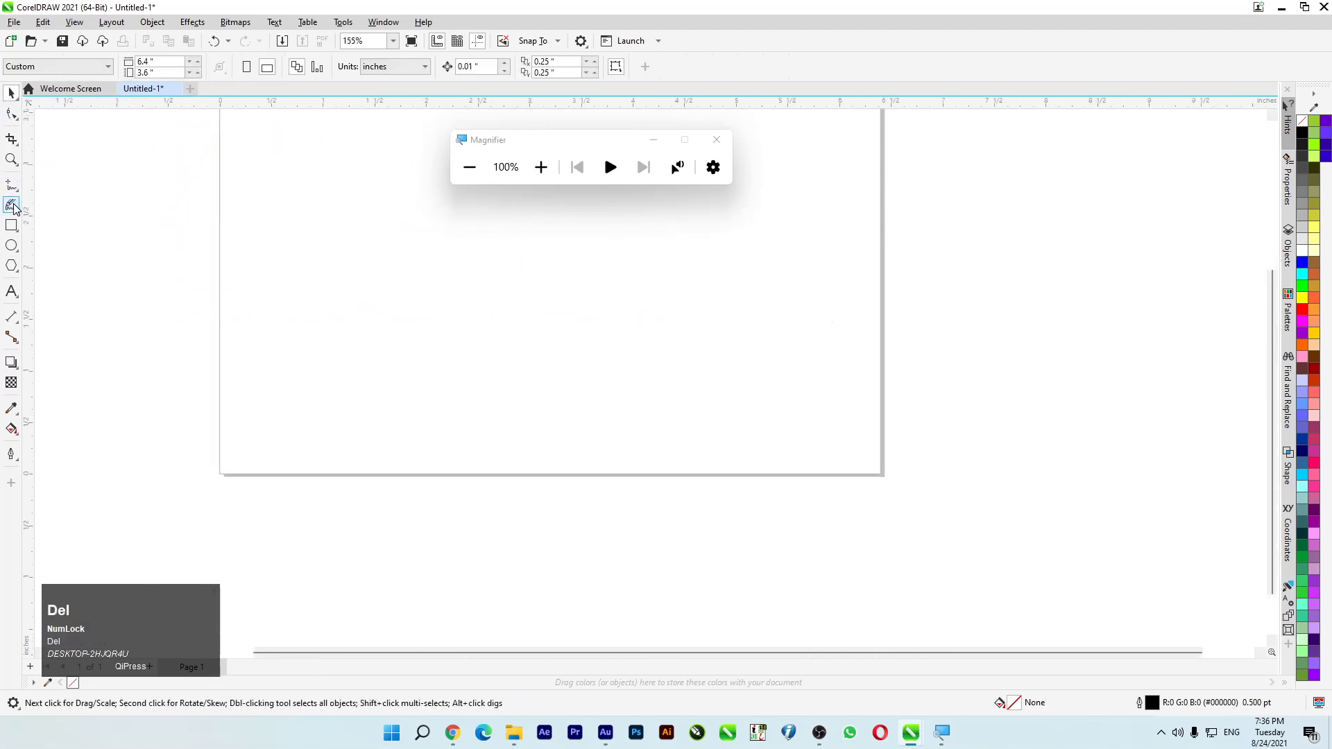
{"action": "left_click", "coordinate": [12, 205]}
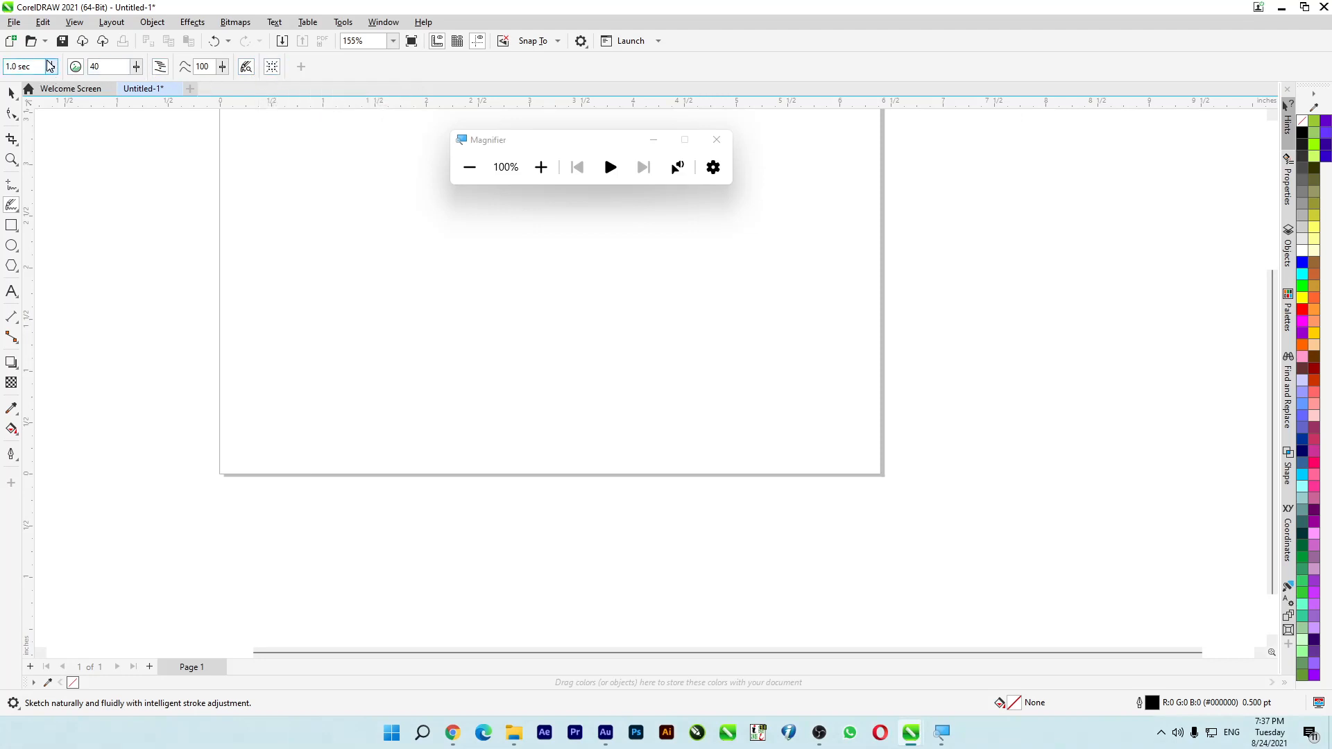
- Sketch a wave-shaped curve across the page's left edge and, after adjusting the LiveSketch timer, a smaller curve beneath it
{"action": "mouse_move", "coordinate": [201, 208]}
{"action": "left_mouse_down"}
{"action": "mouse_move", "coordinate": [389, 297]}
{"action": "mouse_move", "coordinate": [429, 262]}
{"action": "left_mouse_up"}
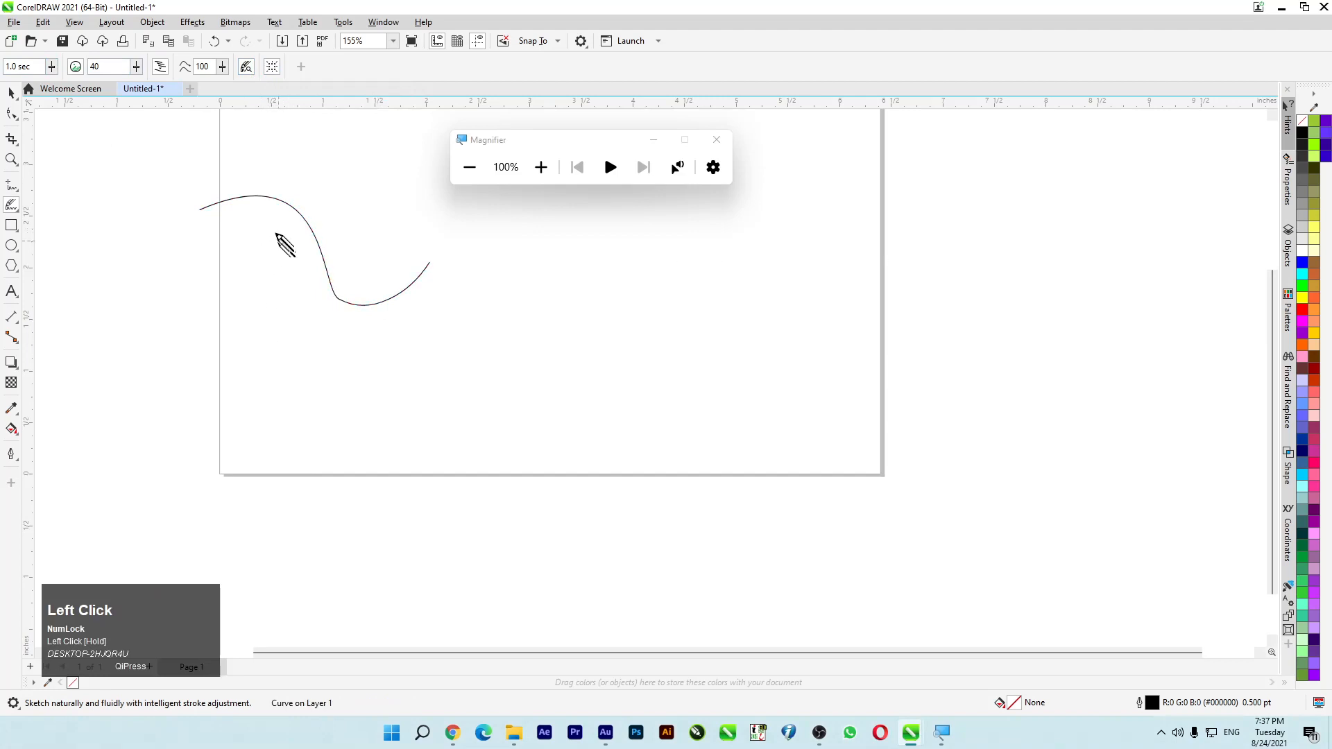
{"action": "scroll", "coordinate": [260, 201], "scroll_direction": "up", "scroll_amount": 5}
{"action": "left_click", "coordinate": [55, 66]}
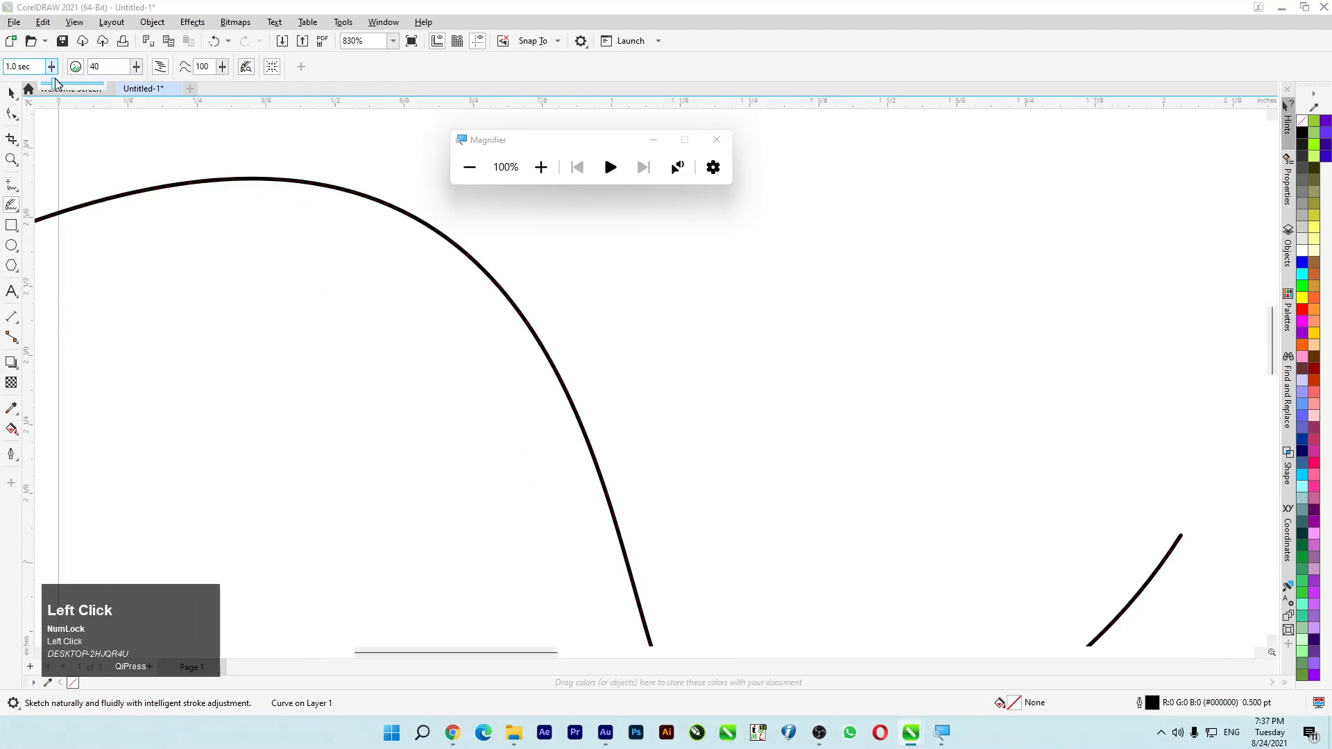
{"action": "mouse_move", "coordinate": [56, 86]}
{"action": "left_mouse_down"}
{"action": "mouse_move", "coordinate": [45, 86]}
{"action": "mouse_move", "coordinate": [91, 93]}
{"action": "mouse_move", "coordinate": [76, 95]}
{"action": "left_mouse_up"}
{"action": "left_click", "coordinate": [54, 68]}
{"action": "scroll", "coordinate": [107, 208], "scroll_direction": "down", "scroll_amount": 3}
{"action": "mouse_move", "coordinate": [113, 252]}
{"action": "left_mouse_down"}
{"action": "mouse_move", "coordinate": [254, 371]}
{"action": "mouse_move", "coordinate": [301, 384]}
{"action": "left_mouse_up"}
- Set the LiveSketch timer to 5.0 sec and sketch a wavy stroke starting beside the large curve's crest
{"action": "left_click", "coordinate": [51, 68]}
{"action": "left_click_drag", "start_coordinate": [55, 85], "coordinate": [89, 89]}
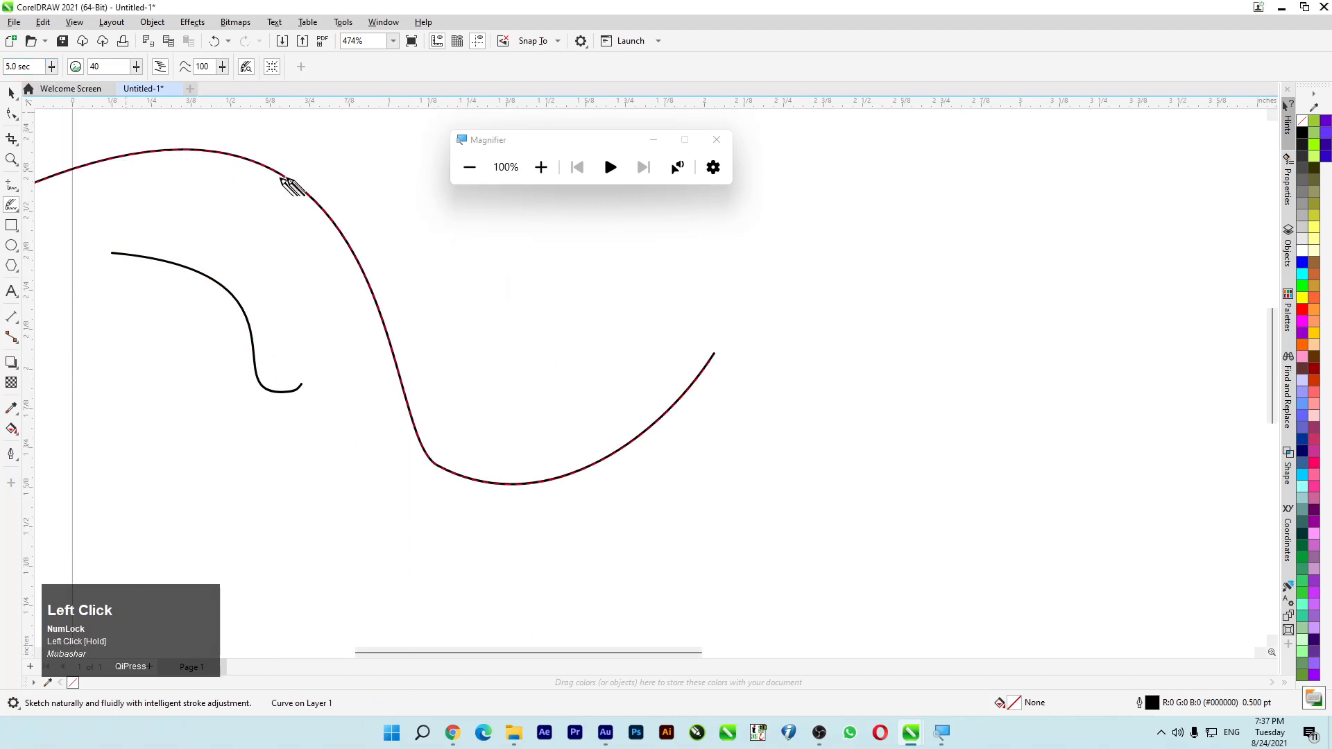
{"action": "mouse_move", "coordinate": [321, 175]}
{"action": "left_mouse_down"}
{"action": "mouse_move", "coordinate": [455, 284]}
{"action": "mouse_move", "coordinate": [532, 280]}
{"action": "mouse_move", "coordinate": [559, 259]}
{"action": "mouse_move", "coordinate": [561, 304]}
{"action": "mouse_move", "coordinate": [544, 333]}
{"action": "left_mouse_up"}
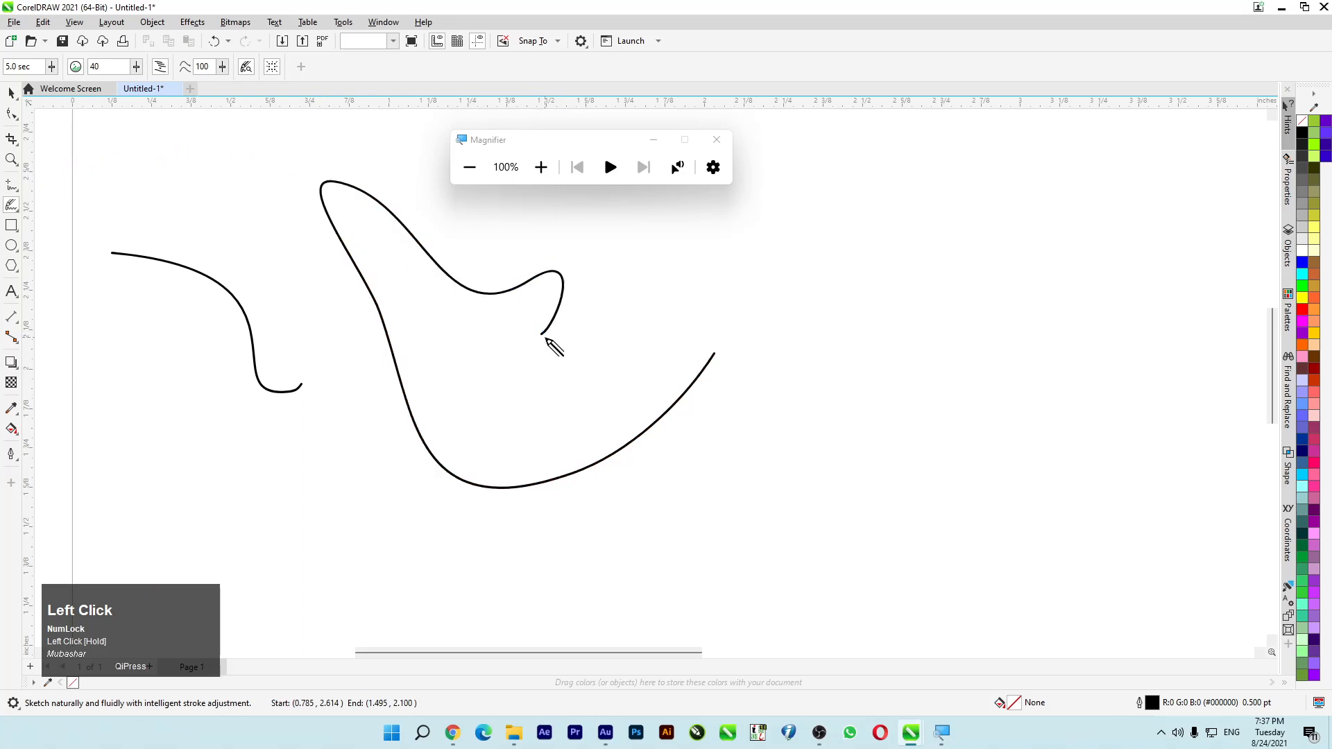
- Sketch a row of short freehand strokes beside and inside the large curve, plus two zigzag strokes below the small curve
{"action": "mouse_move", "coordinate": [592, 352]}
{"action": "left_mouse_down"}
{"action": "mouse_move", "coordinate": [738, 318]}
{"action": "mouse_move", "coordinate": [736, 348]}
{"action": "mouse_move", "coordinate": [710, 355]}
{"action": "mouse_move", "coordinate": [776, 348]}
{"action": "mouse_move", "coordinate": [827, 438]}
{"action": "left_mouse_up"}
{"action": "mouse_move", "coordinate": [516, 369]}
{"action": "left_mouse_down"}
{"action": "mouse_move", "coordinate": [555, 419]}
{"action": "mouse_move", "coordinate": [608, 396]}
{"action": "left_mouse_up"}
{"action": "left_click_drag", "start_coordinate": [464, 332], "coordinate": [560, 367]}
{"action": "left_click_drag", "start_coordinate": [420, 333], "coordinate": [496, 446]}
{"action": "mouse_move", "coordinate": [324, 438]}
{"action": "left_mouse_down"}
{"action": "mouse_move", "coordinate": [271, 438]}
{"action": "mouse_move", "coordinate": [234, 530]}
{"action": "left_mouse_up"}
{"action": "mouse_move", "coordinate": [195, 421]}
{"action": "left_mouse_down"}
{"action": "mouse_move", "coordinate": [162, 396]}
{"action": "mouse_move", "coordinate": [118, 551]}
{"action": "left_mouse_up"}
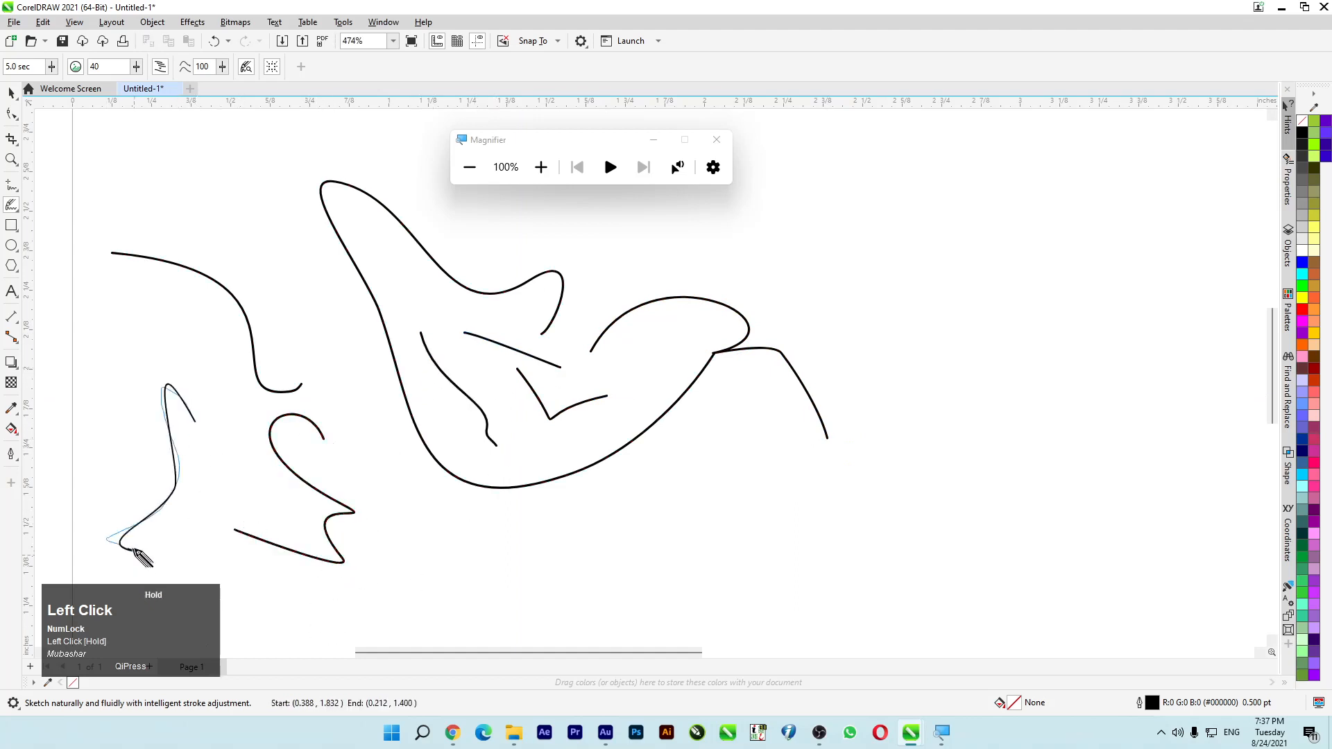
{"action": "scroll", "coordinate": [290, 381], "scroll_direction": "down", "scroll_amount": 3}
{"action": "scroll", "coordinate": [299, 353], "scroll_direction": "up", "scroll_amount": 2}
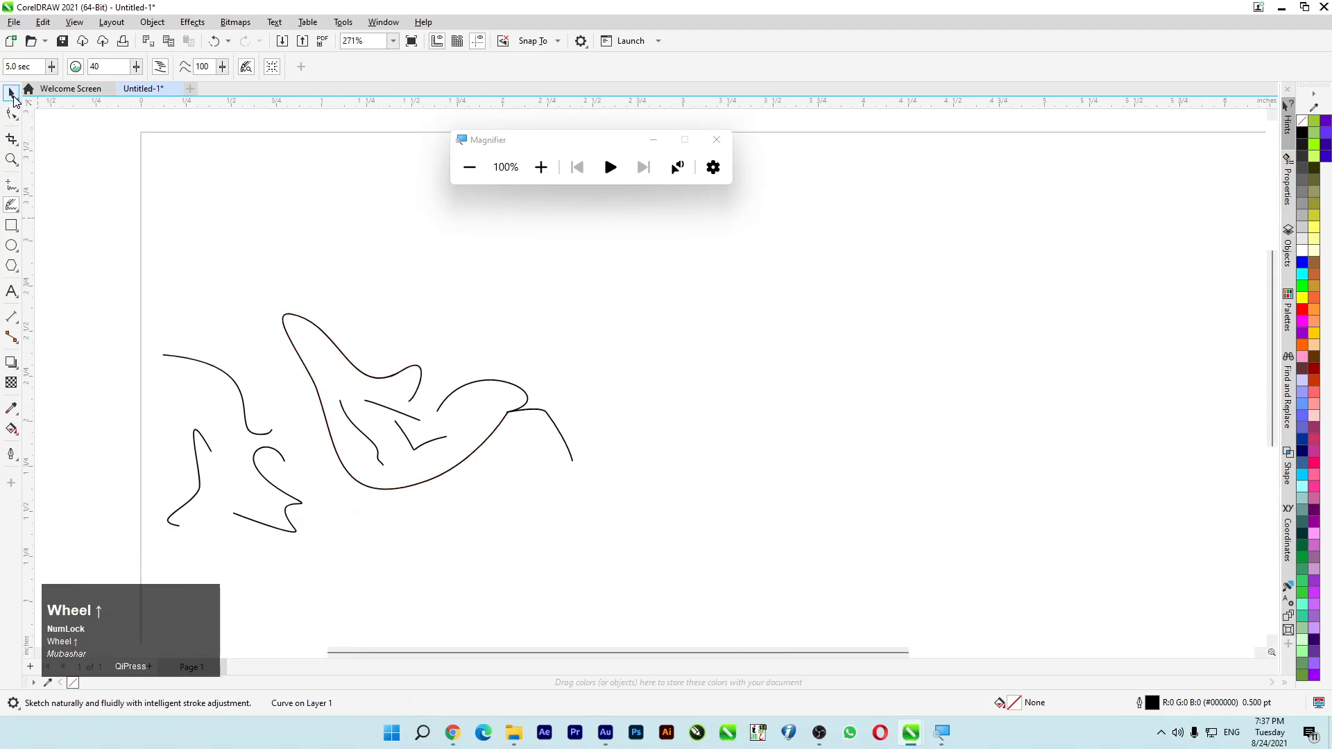
- Select all the sketched curves, move them slightly upward and delete them
{"action": "left_click", "coordinate": [12, 94]}
{"action": "left_click_drag", "start_coordinate": [485, 500], "coordinate": [613, 578]}
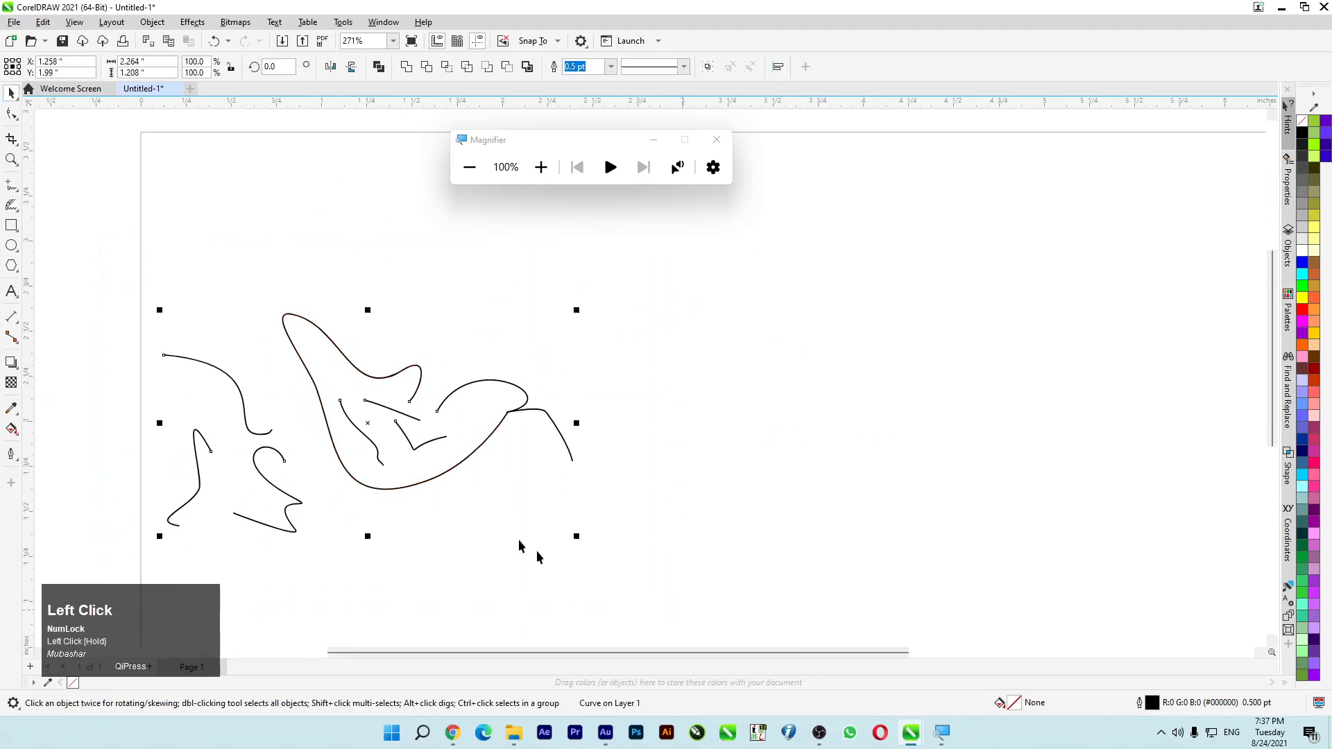
{"action": "left_click_drag", "start_coordinate": [433, 441], "coordinate": [414, 366]}
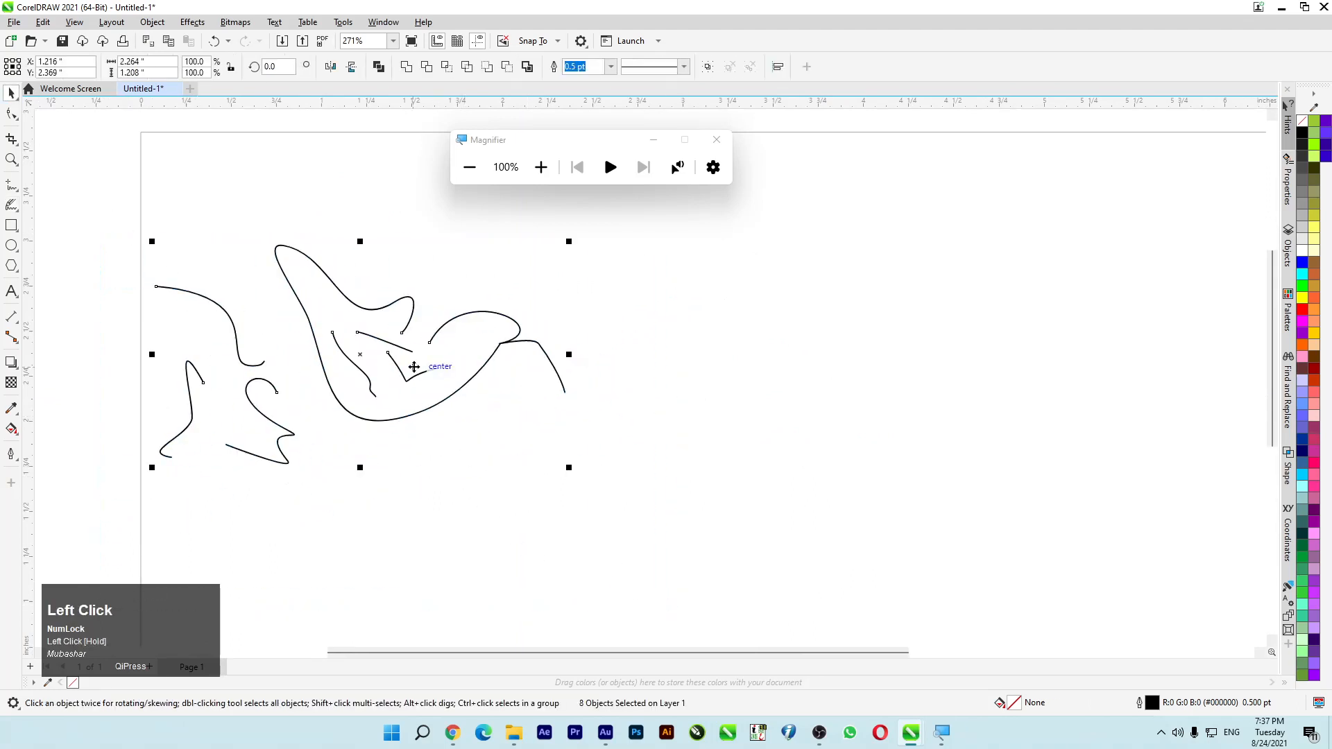
{"action": "key", "text": "Delete"}
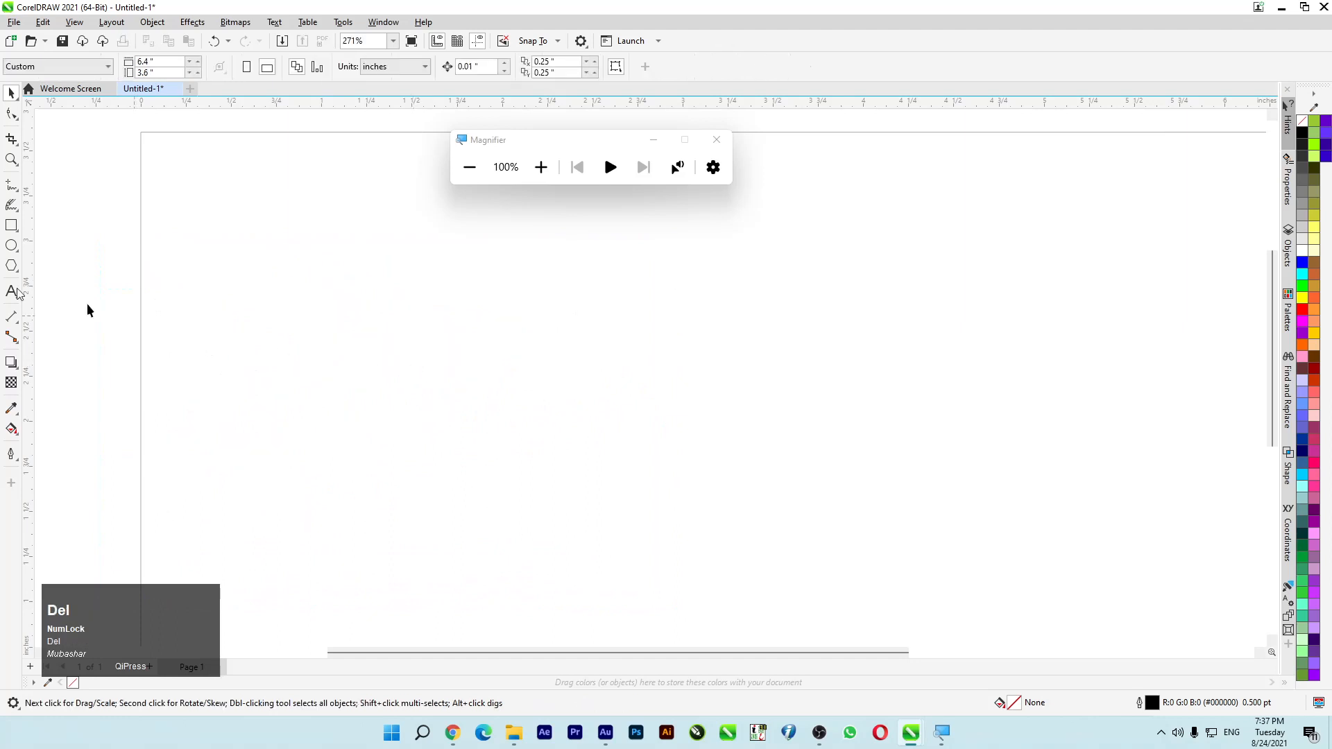
- Preview the Smart Drawing tool's settings, return to LiveSketch and sketch a wavy curve in the page's upper-left area
{"action": "left_click", "coordinate": [11, 206]}
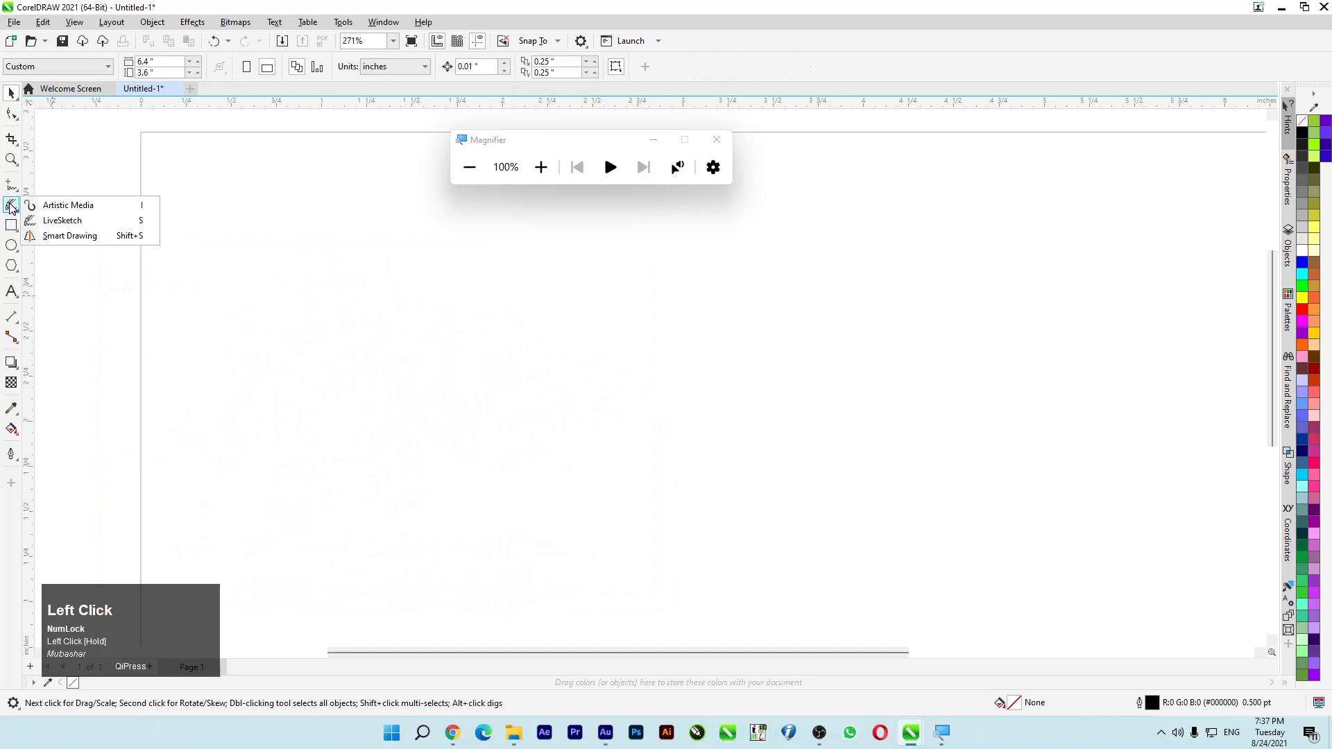
{"action": "left_click", "coordinate": [84, 233]}
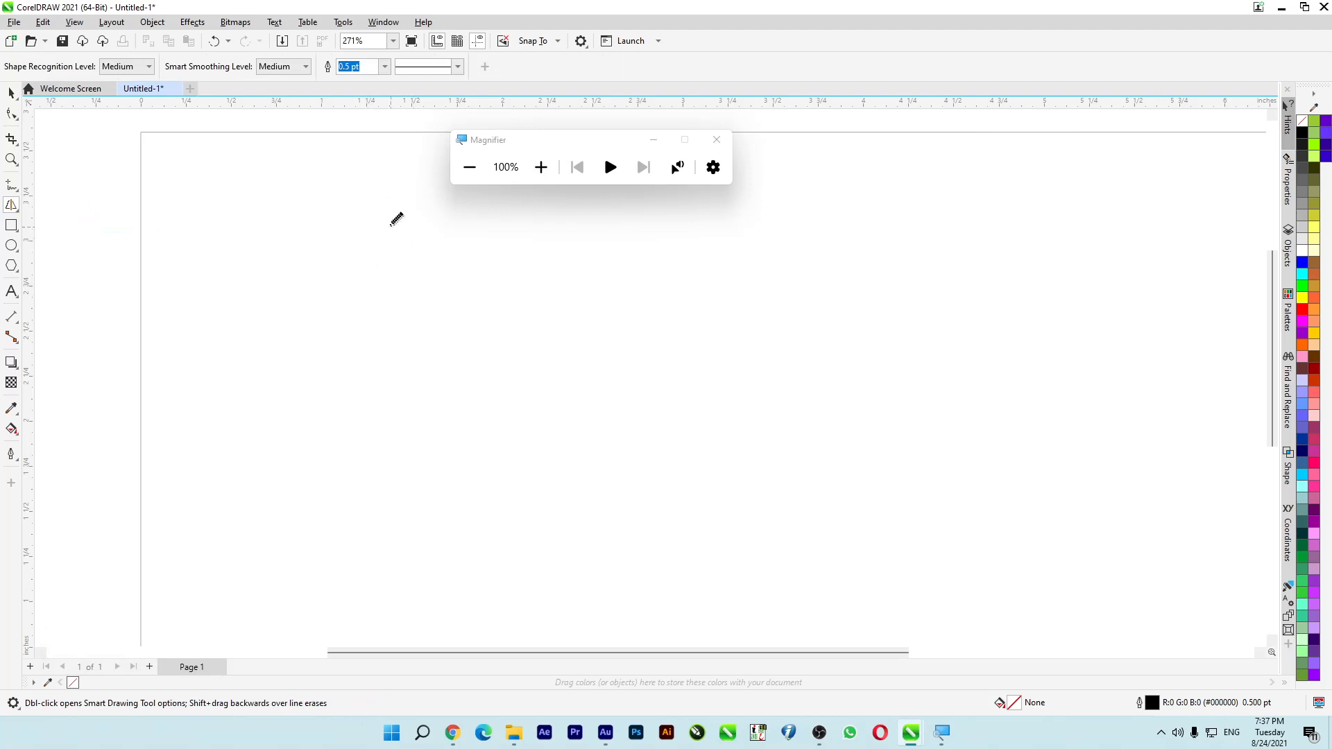
{"action": "left_click", "coordinate": [11, 205]}
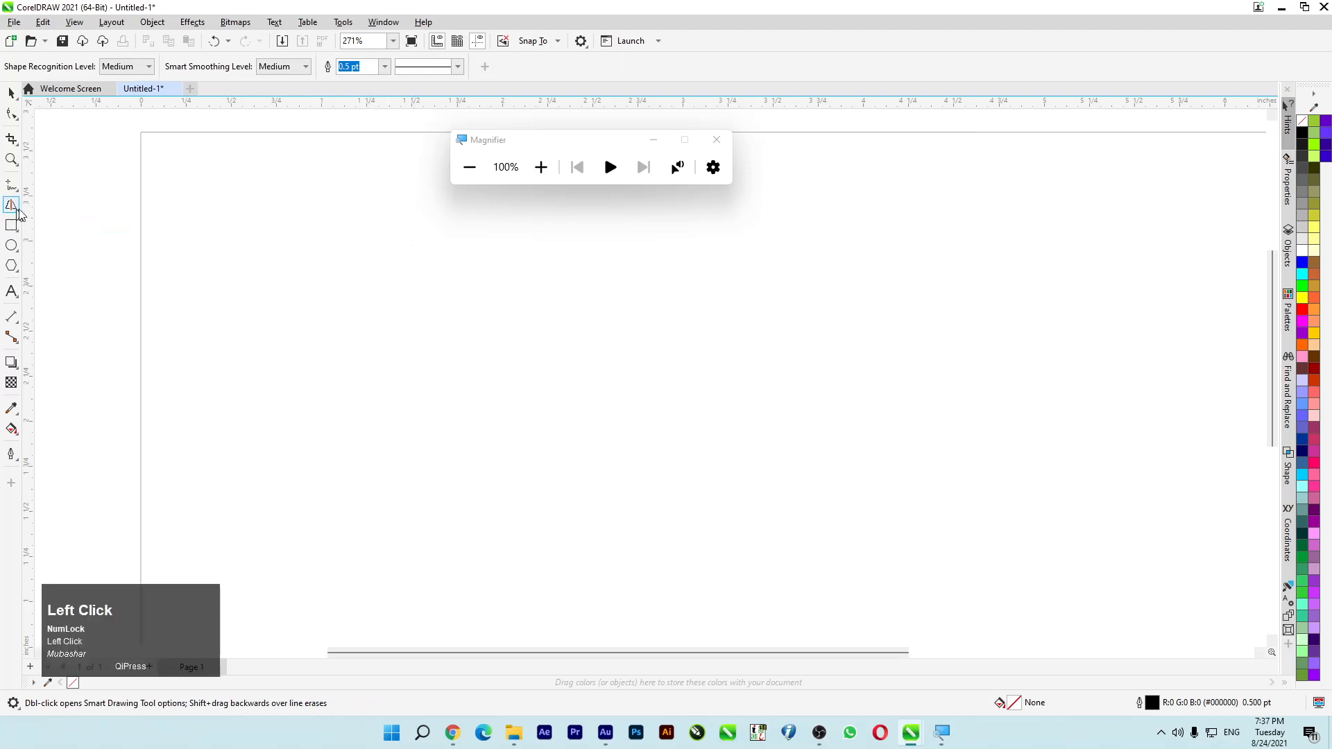
{"action": "left_click", "coordinate": [65, 232]}
{"action": "mouse_move", "coordinate": [239, 298]}
{"action": "left_mouse_down"}
{"action": "mouse_move", "coordinate": [378, 293]}
{"action": "mouse_move", "coordinate": [608, 347]}
{"action": "left_mouse_up"}
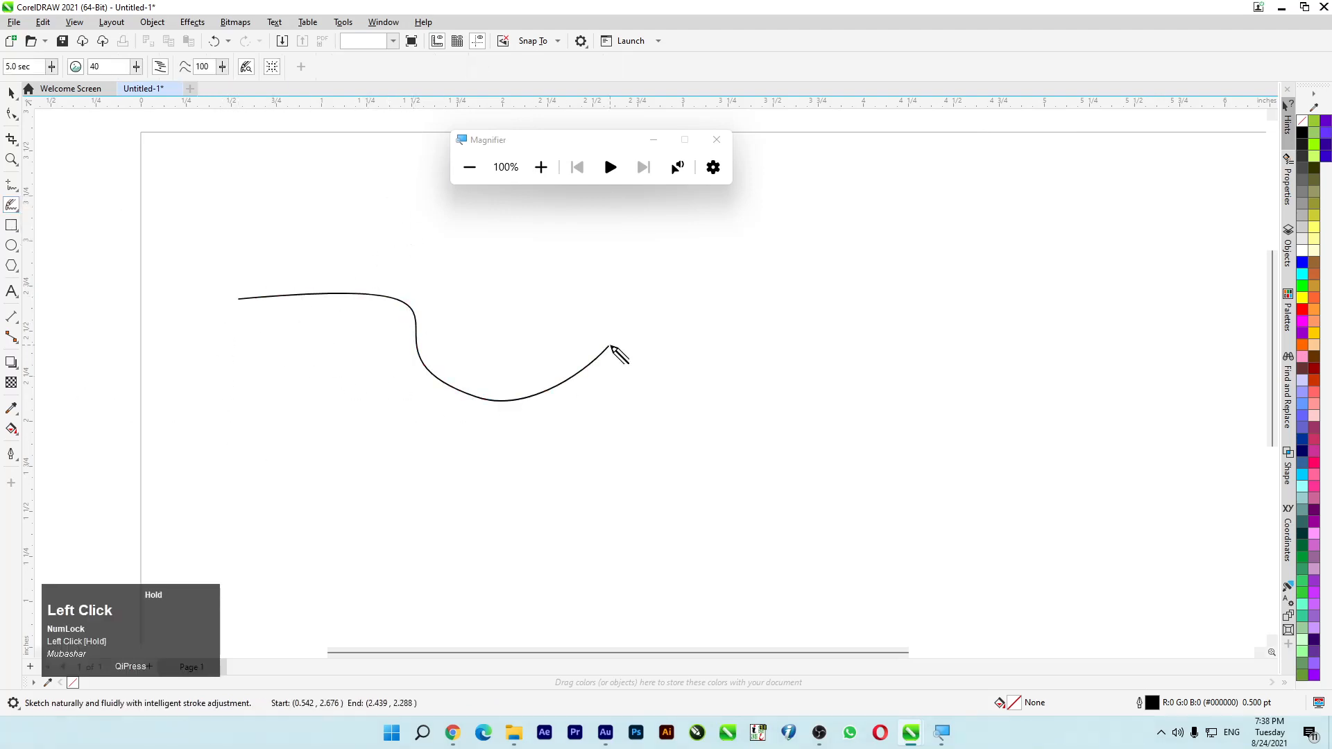
- Draw a tall freehand ellipse near the page's right edge with the Smart Drawing tool
{"action": "left_click", "coordinate": [11, 204]}
{"action": "left_click", "coordinate": [75, 236]}
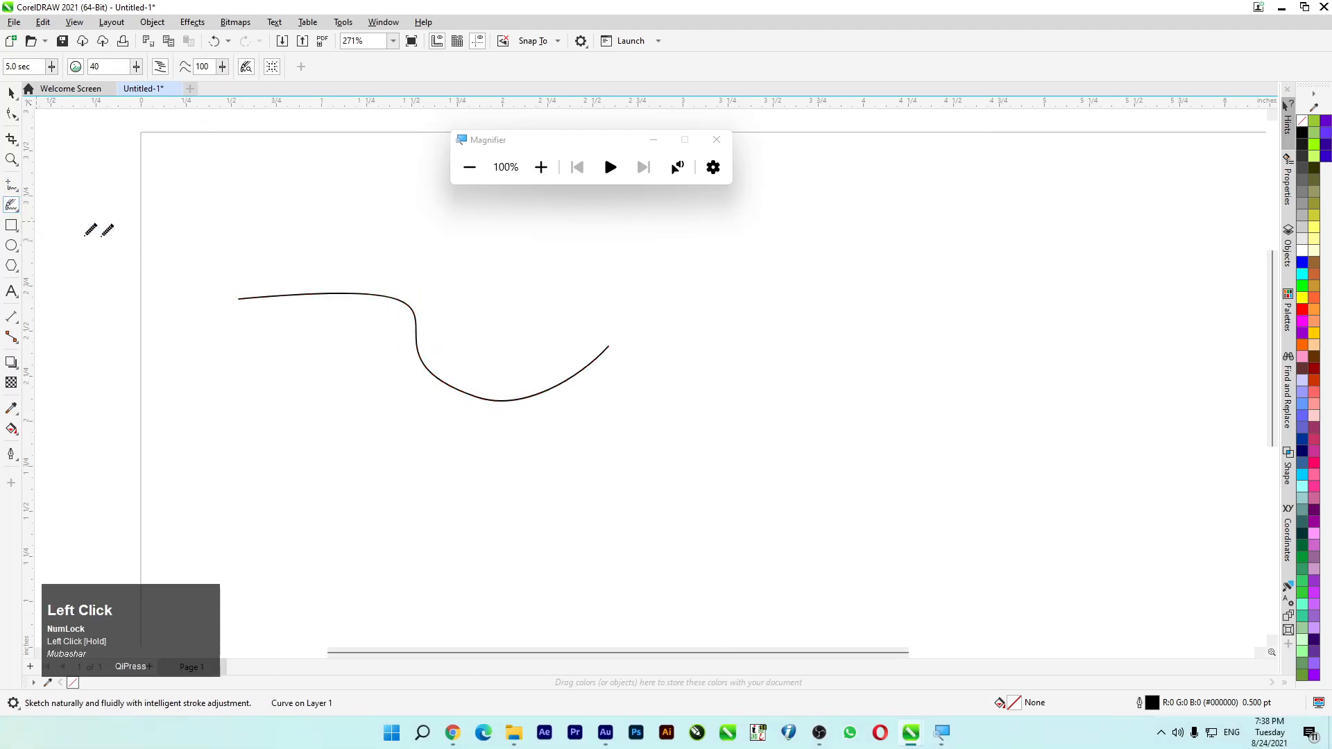
{"action": "scroll", "coordinate": [305, 247], "scroll_direction": "down", "scroll_amount": 2}
{"action": "mouse_move", "coordinate": [659, 306]}
{"action": "left_mouse_down"}
{"action": "mouse_move", "coordinate": [624, 367]}
{"action": "mouse_move", "coordinate": [665, 390]}
{"action": "mouse_move", "coordinate": [678, 351]}
{"action": "mouse_move", "coordinate": [655, 304]}
{"action": "left_mouse_up"}
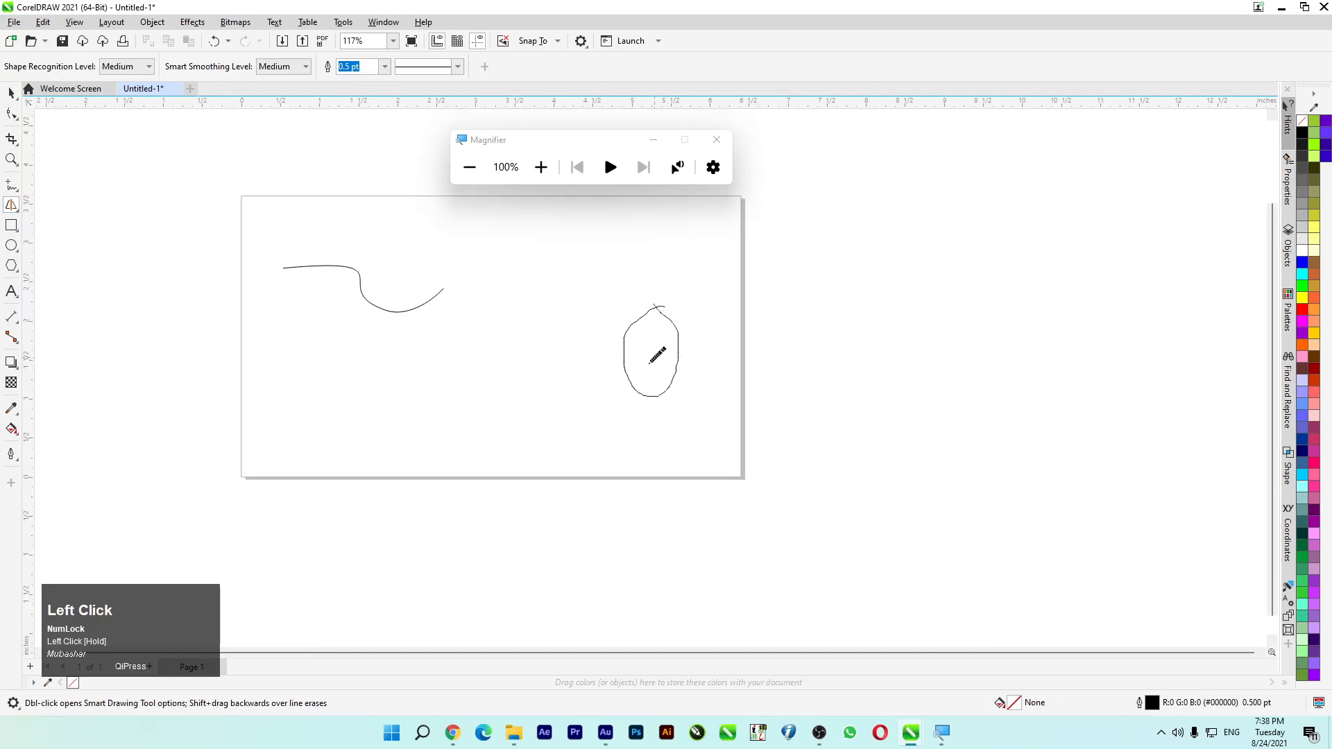
{"action": "scroll", "coordinate": [658, 355], "scroll_direction": "up", "scroll_amount": 2}
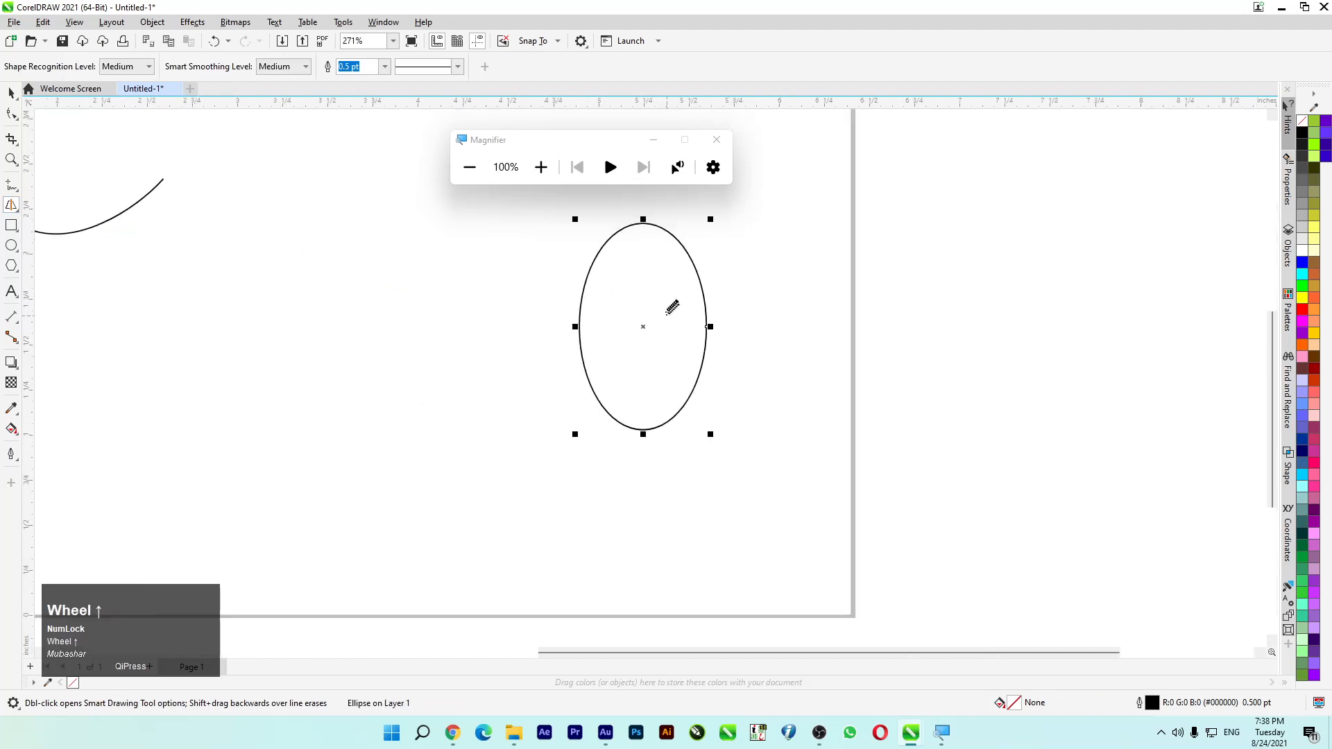
- Draw a freehand circle beside the ellipse with Smart Drawing, enlarge it to about 1 inch across and move it closer
{"action": "mouse_move", "coordinate": [325, 266]}
{"action": "left_mouse_down"}
{"action": "mouse_move", "coordinate": [261, 324]}
{"action": "mouse_move", "coordinate": [400, 309]}
{"action": "mouse_move", "coordinate": [335, 263]}
{"action": "mouse_move", "coordinate": [319, 296]}
{"action": "left_mouse_up"}
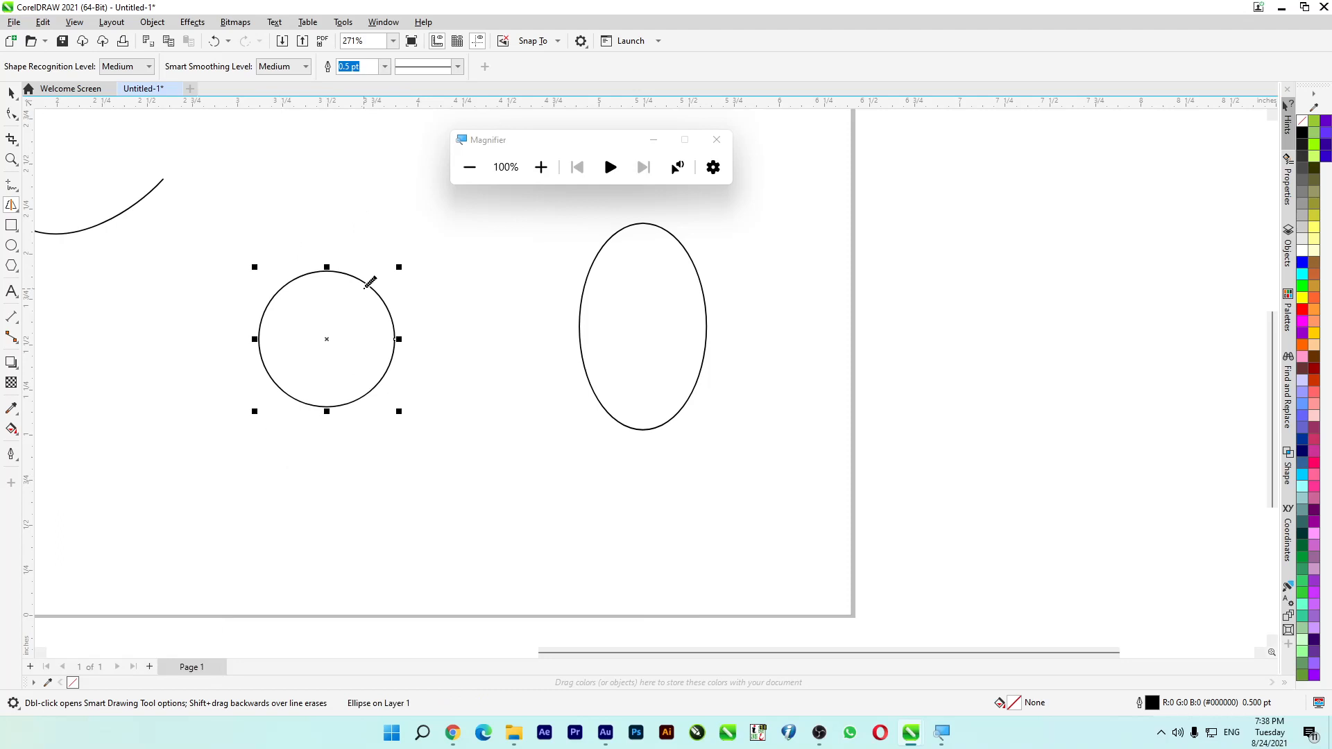
{"action": "left_click", "coordinate": [11, 92]}
{"action": "left_click_drag", "start_coordinate": [373, 290], "coordinate": [428, 314]}
{"action": "left_click_drag", "start_coordinate": [426, 348], "coordinate": [380, 327]}
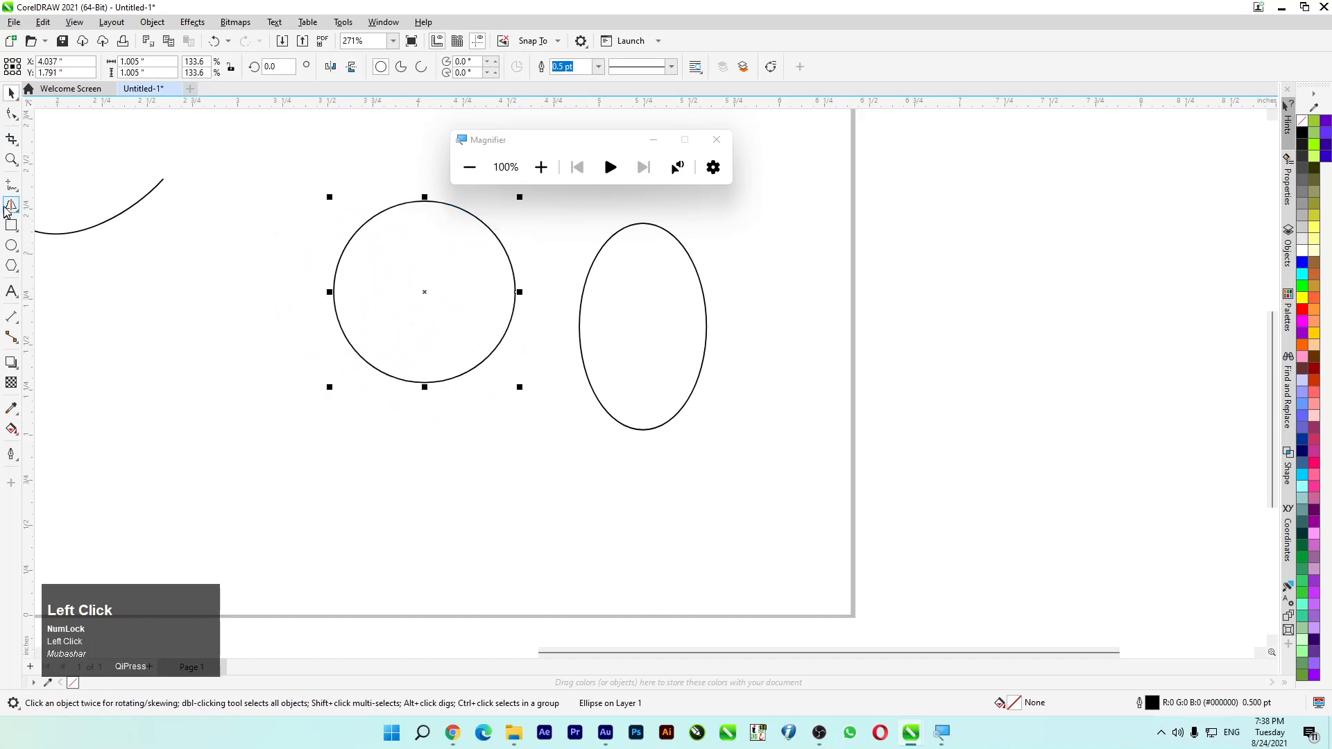
- Draw a freehand triangle between the wavy curve and the circle with the Smart Drawing tool
{"action": "left_click", "coordinate": [18, 212]}
{"action": "left_click", "coordinate": [69, 235]}
{"action": "mouse_move", "coordinate": [169, 230]}
{"action": "left_mouse_down"}
{"action": "mouse_move", "coordinate": [128, 340]}
{"action": "mouse_move", "coordinate": [247, 344]}
{"action": "mouse_move", "coordinate": [184, 236]}
{"action": "mouse_move", "coordinate": [169, 235]}
{"action": "left_mouse_up"}
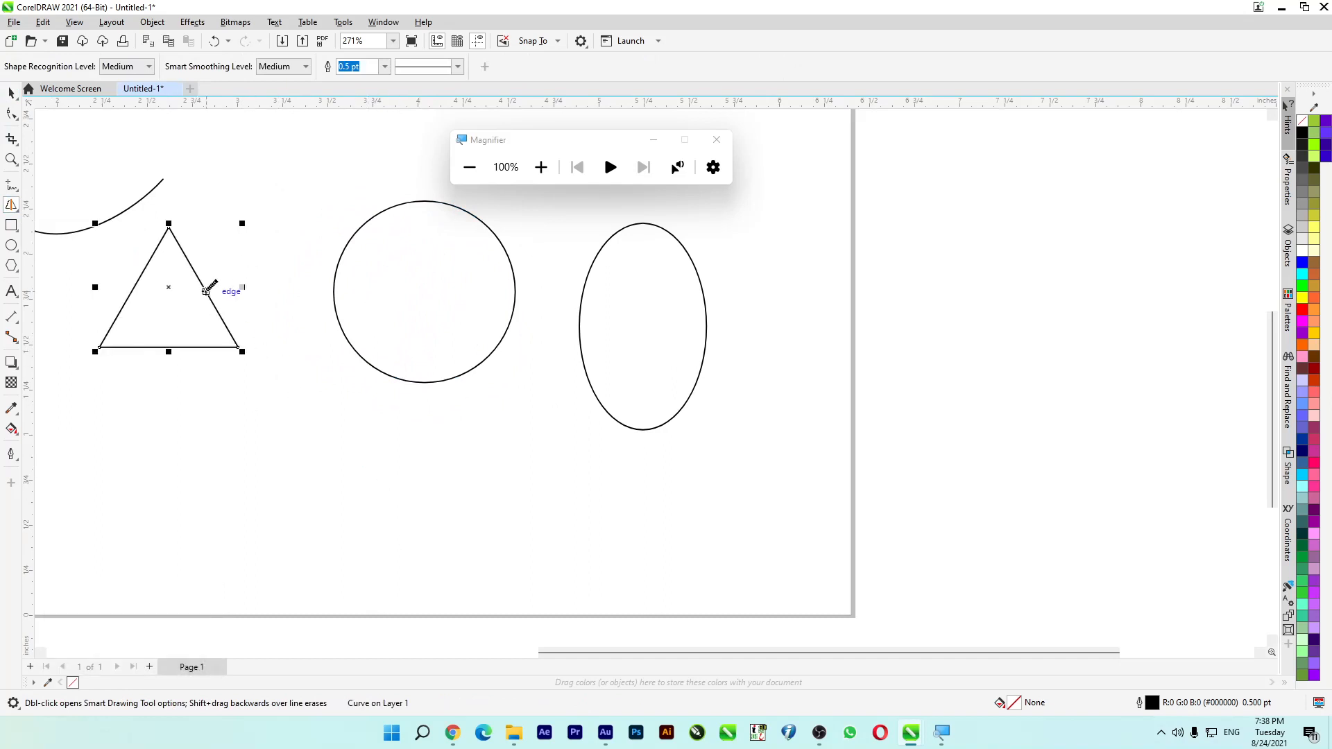
- Review the shape recognition levels, keeping Medium, and set the triangle's outline width to 10.0 pt
{"action": "scroll", "coordinate": [244, 293], "scroll_direction": "down", "scroll_amount": 1}
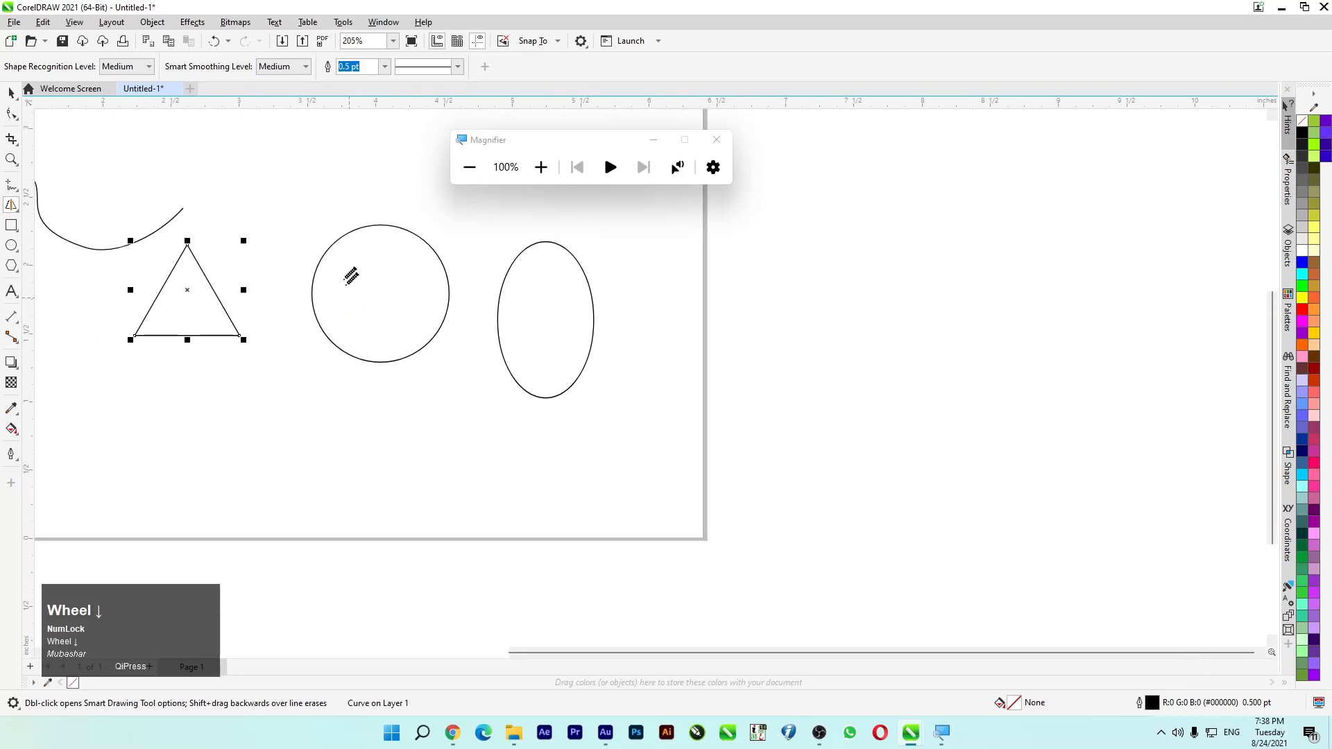
{"action": "left_click", "coordinate": [119, 67]}
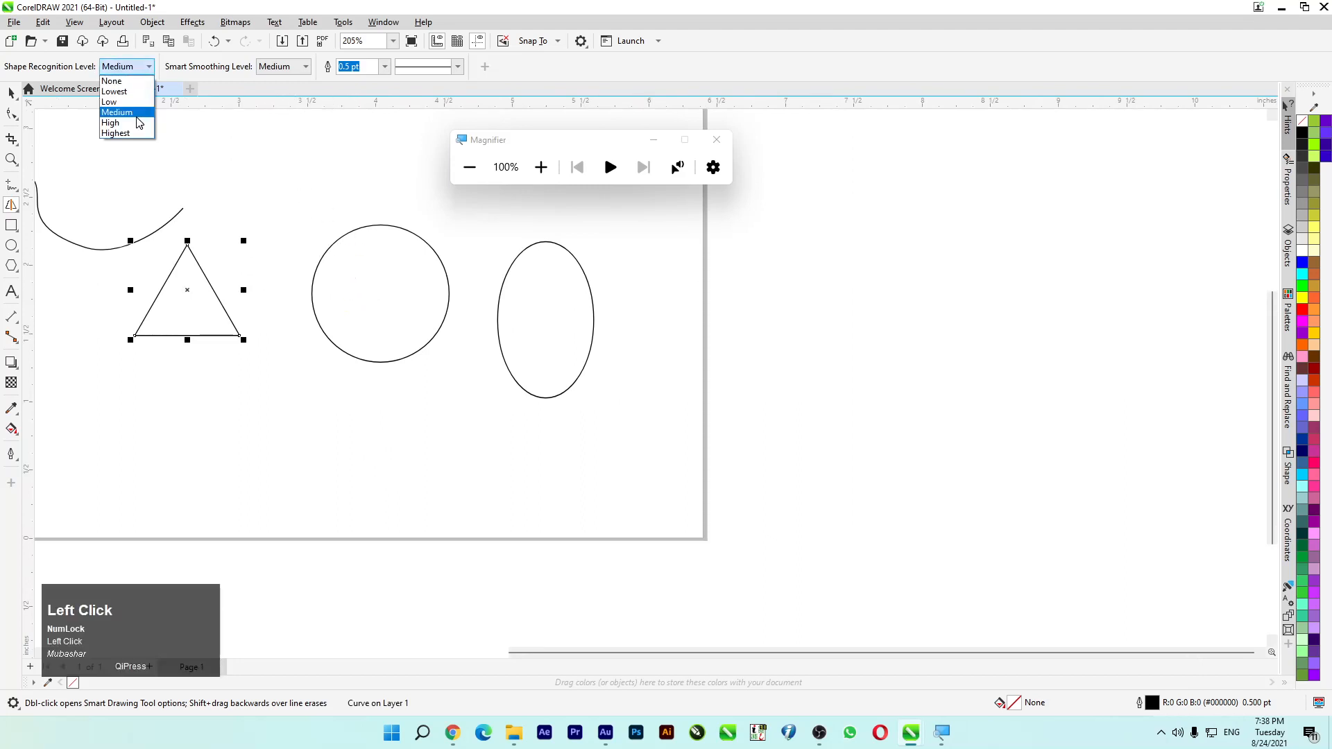
{"action": "left_click", "coordinate": [179, 73]}
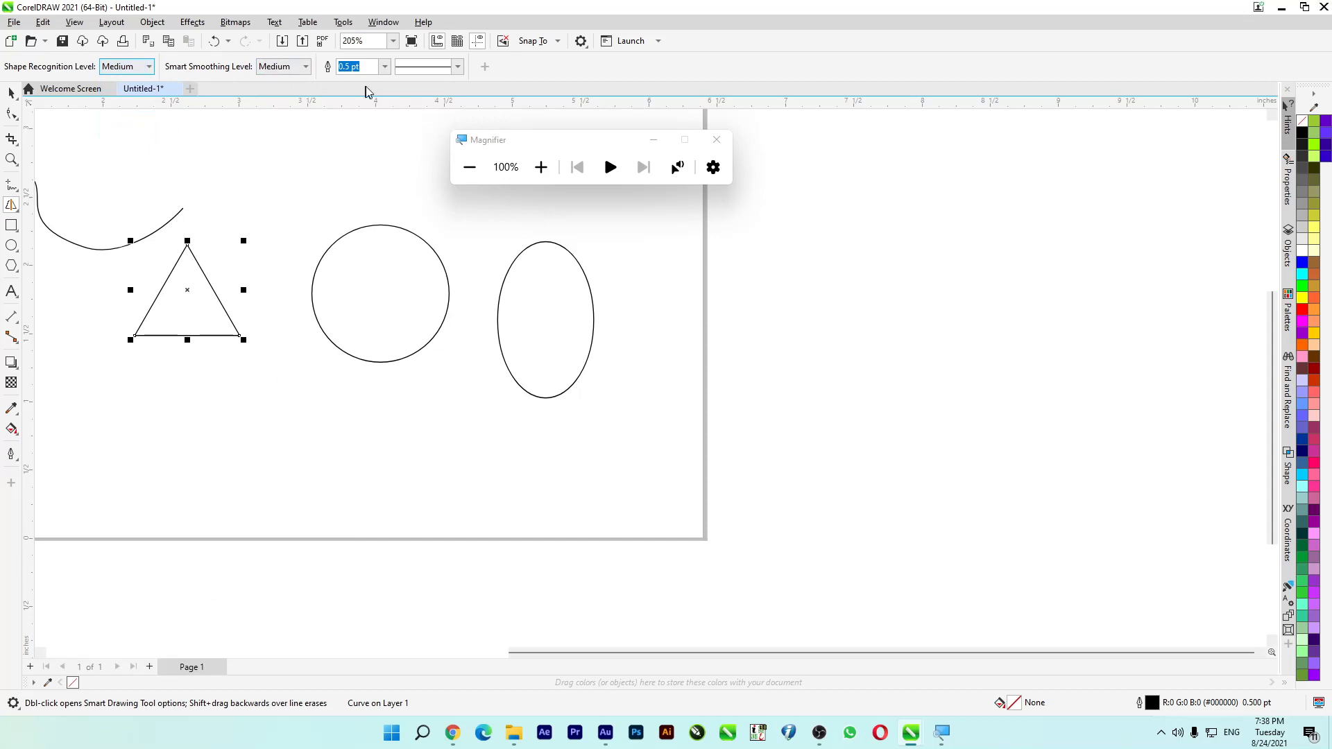
{"action": "left_click", "coordinate": [385, 66]}
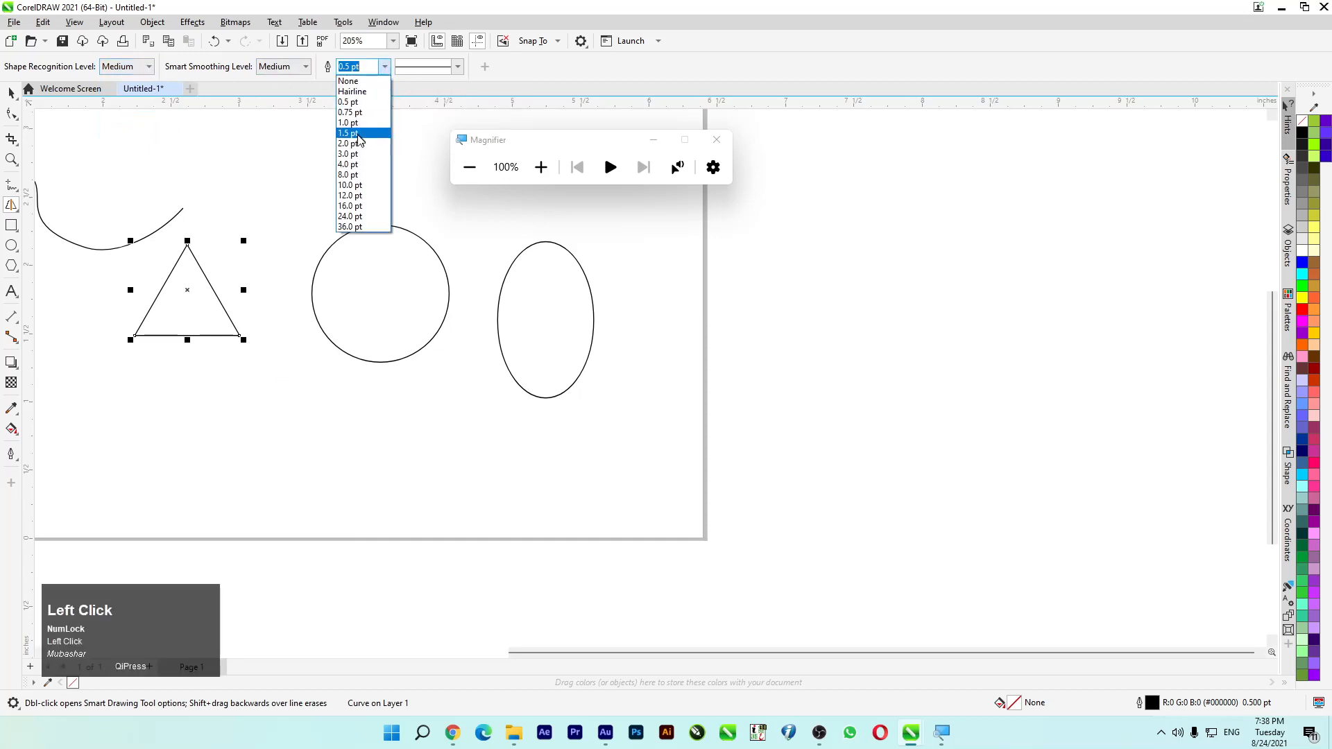
{"action": "left_click", "coordinate": [352, 185]}
- Draw a rough closed stroke above the circle and a smaller circle below it, giving the smaller circle a dotted outline
{"action": "mouse_move", "coordinate": [337, 146]}
{"action": "left_mouse_down"}
{"action": "mouse_move", "coordinate": [276, 199]}
{"action": "mouse_move", "coordinate": [393, 168]}
{"action": "mouse_move", "coordinate": [322, 122]}
{"action": "mouse_move", "coordinate": [337, 158]}
{"action": "left_mouse_up"}
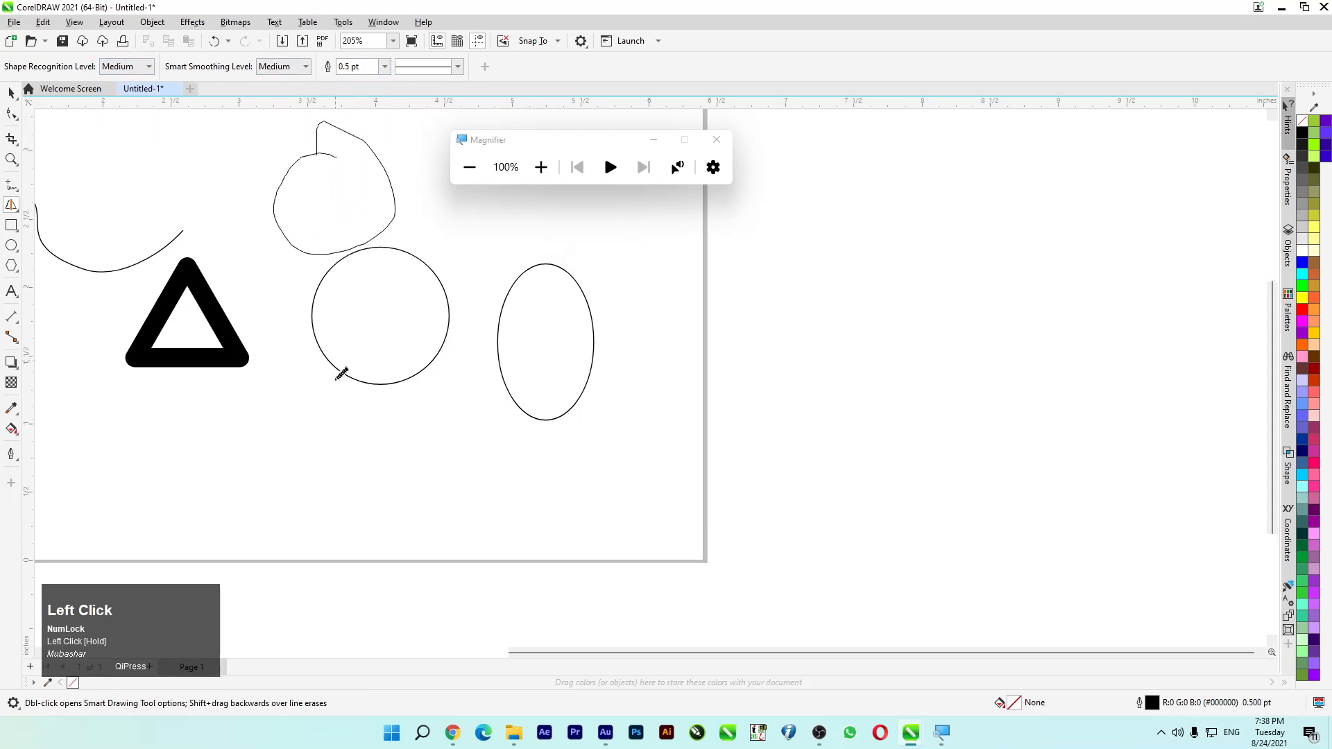
{"action": "mouse_move", "coordinate": [291, 380]}
{"action": "left_mouse_down"}
{"action": "mouse_move", "coordinate": [262, 398]}
{"action": "mouse_move", "coordinate": [314, 508]}
{"action": "mouse_move", "coordinate": [280, 387]}
{"action": "left_mouse_up"}
{"action": "left_click", "coordinate": [457, 66]}
{"action": "left_click", "coordinate": [439, 162]}
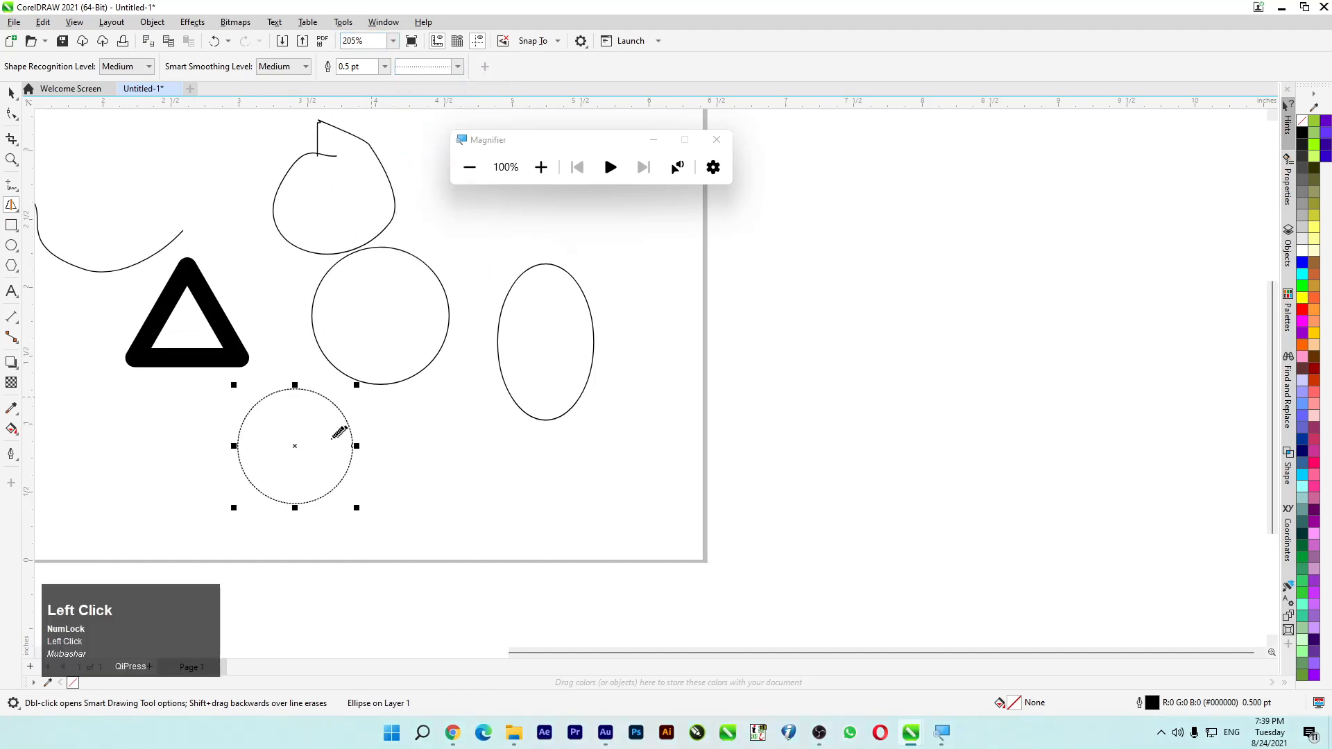
{"action": "scroll", "coordinate": [347, 431], "scroll_direction": "down", "scroll_amount": 5}
{"action": "scroll", "coordinate": [406, 327], "scroll_direction": "down", "scroll_amount": 2}
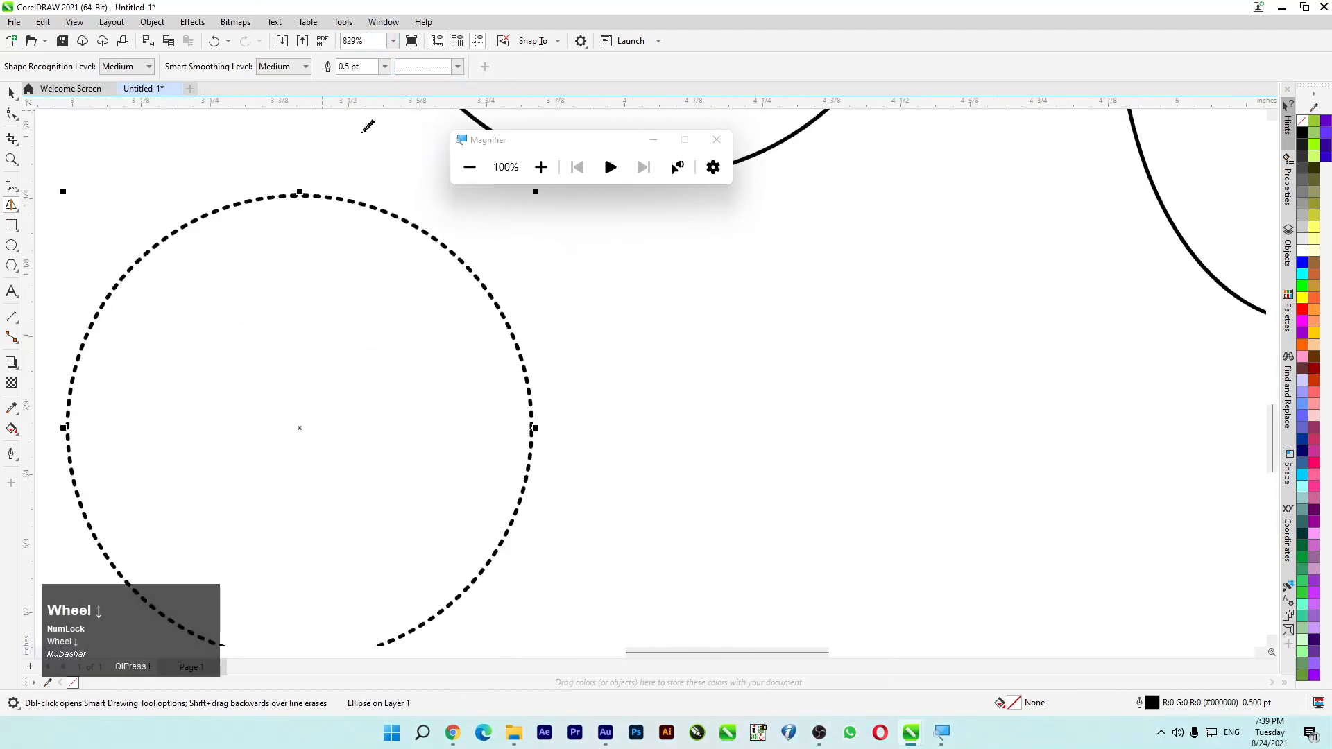
{"action": "scroll", "coordinate": [123, 108], "scroll_direction": "down", "scroll_amount": 2}
- Select all the drawn shapes on the page and delete them
{"action": "left_click", "coordinate": [13, 92]}
{"action": "left_click_drag", "start_coordinate": [202, 223], "coordinate": [396, 285]}
{"action": "scroll", "coordinate": [395, 284], "scroll_direction": "down", "scroll_amount": 3}
{"action": "scroll", "coordinate": [327, 288], "scroll_direction": "down", "scroll_amount": 2}
{"action": "left_click_drag", "start_coordinate": [154, 119], "coordinate": [543, 351]}
{"action": "key", "text": "Delete"}
- Sketch a closed, rounded four-sided shape on the page with LiveSketch and fill it with red
{"action": "left_click", "coordinate": [12, 210]}
{"action": "left_click", "coordinate": [66, 220]}
{"action": "scroll", "coordinate": [288, 244], "scroll_direction": "up", "scroll_amount": 2}
{"action": "mouse_move", "coordinate": [375, 213]}
{"action": "left_mouse_down"}
{"action": "mouse_move", "coordinate": [174, 206]}
{"action": "mouse_move", "coordinate": [185, 344]}
{"action": "mouse_move", "coordinate": [396, 357]}
{"action": "mouse_move", "coordinate": [372, 216]}
{"action": "left_mouse_up"}
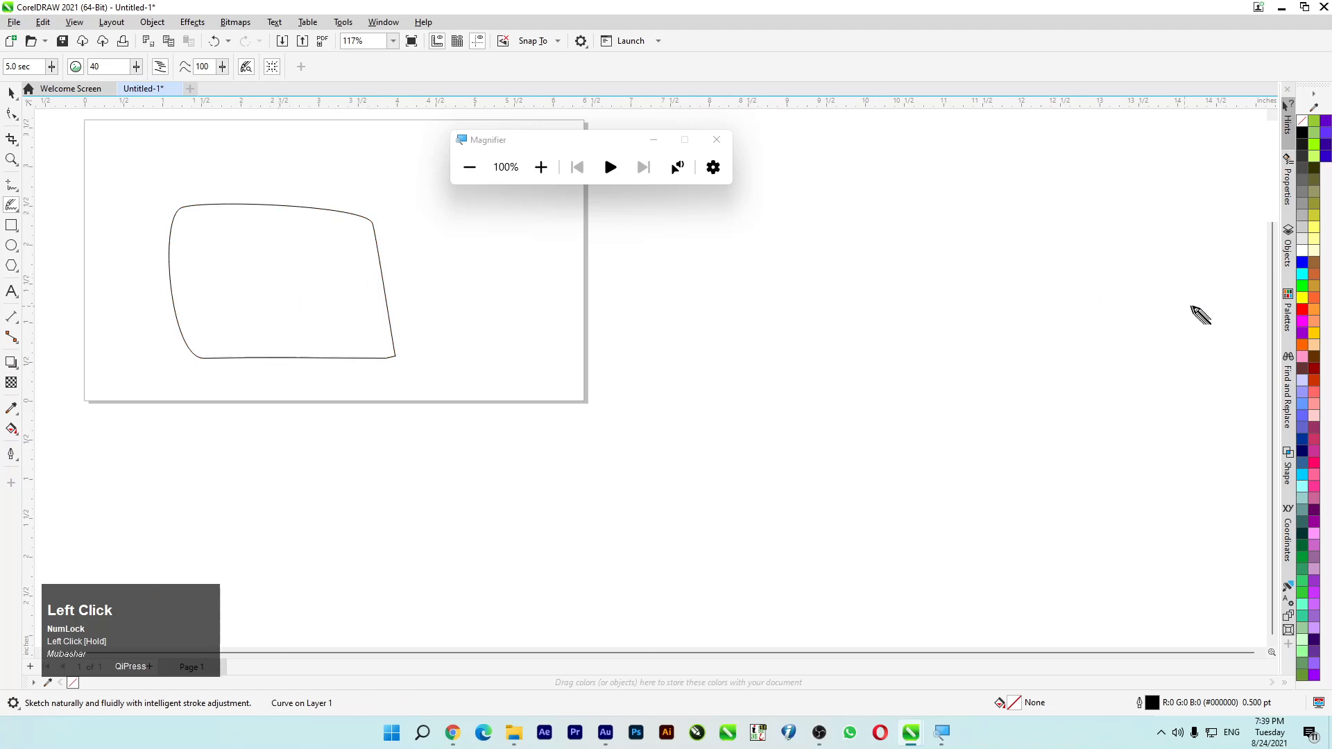
{"action": "left_click", "coordinate": [1301, 310]}
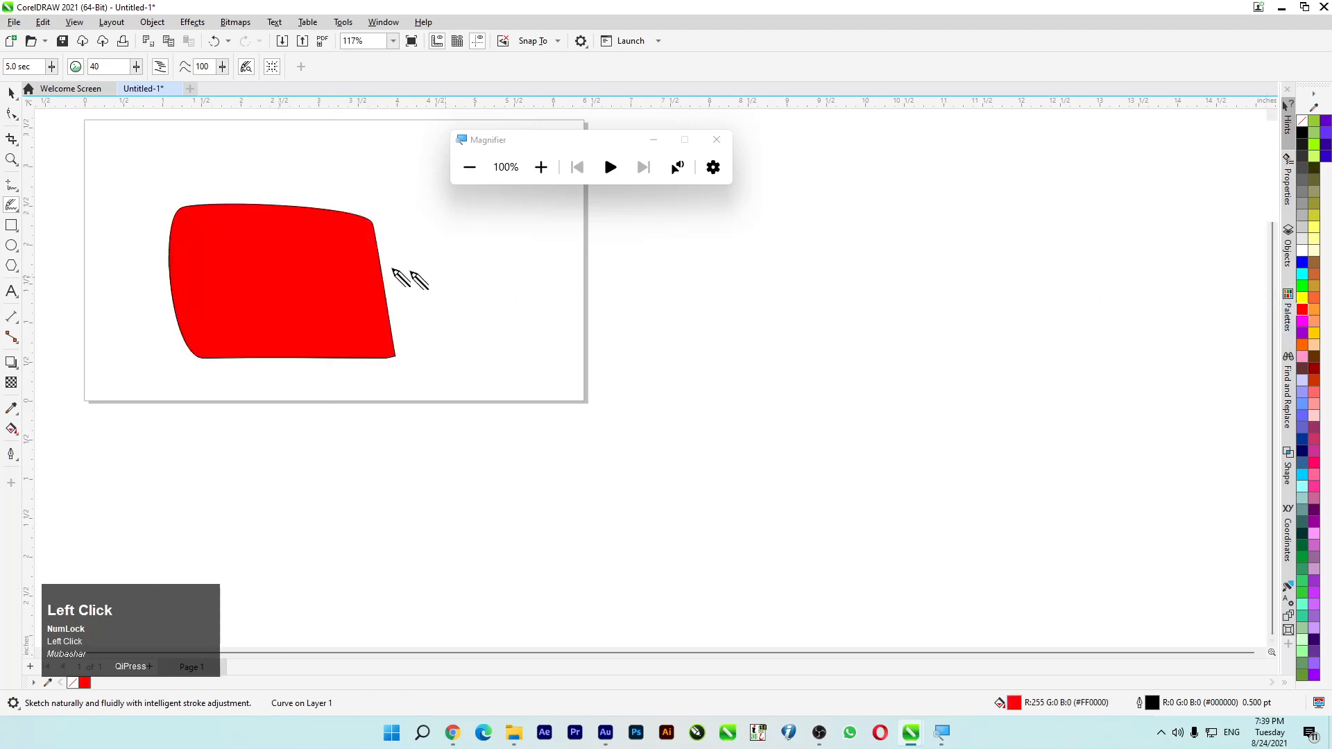
{"action": "scroll", "coordinate": [243, 232], "scroll_direction": "down", "scroll_amount": 3}
{"action": "scroll", "coordinate": [907, 279], "scroll_direction": "up", "scroll_amount": 4}
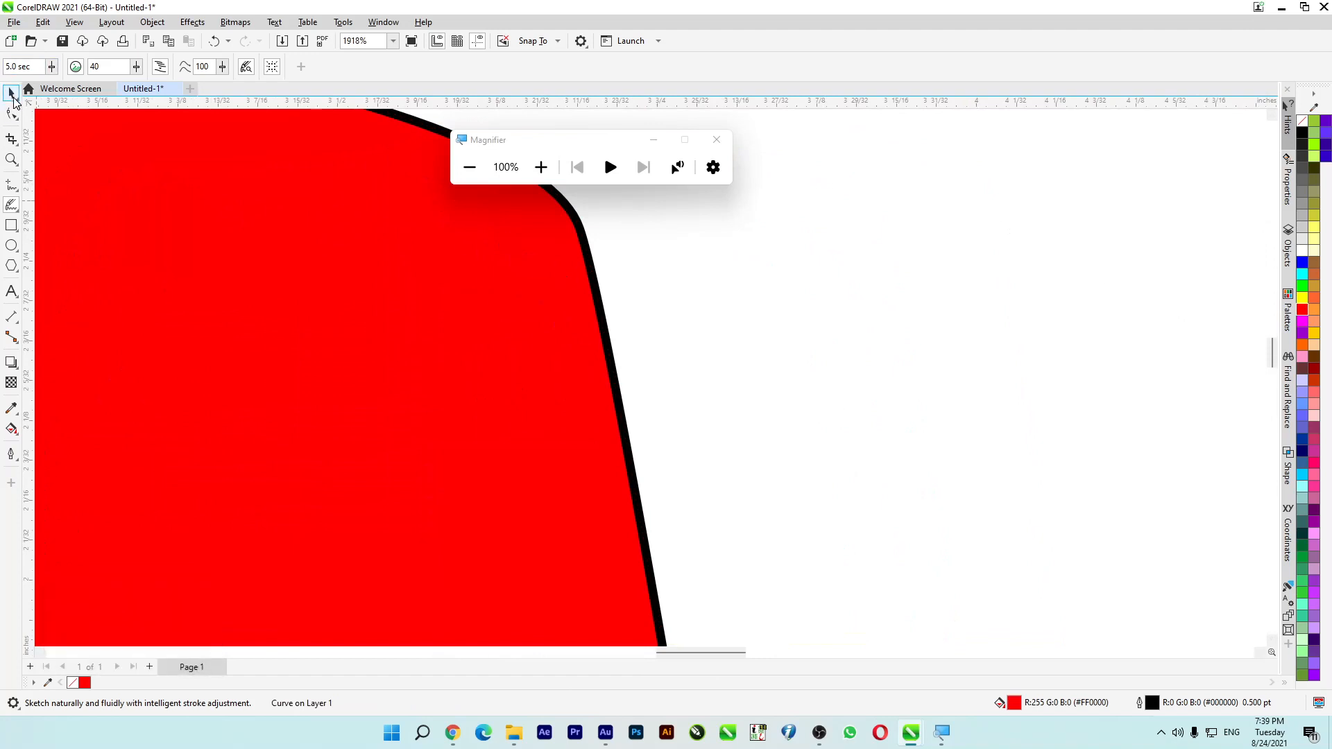
- Move the red shape around the page, placing its center at about X 4.01 and Y 2.25 inches
{"action": "left_click", "coordinate": [10, 93]}
{"action": "scroll", "coordinate": [290, 289], "scroll_direction": "down", "scroll_amount": 3}
{"action": "left_click_drag", "start_coordinate": [361, 368], "coordinate": [561, 336]}
{"action": "scroll", "coordinate": [560, 335], "scroll_direction": "down", "scroll_amount": 2}
{"action": "scroll", "coordinate": [490, 339], "scroll_direction": "down", "scroll_amount": 1}
{"action": "left_click_drag", "start_coordinate": [467, 414], "coordinate": [428, 375]}
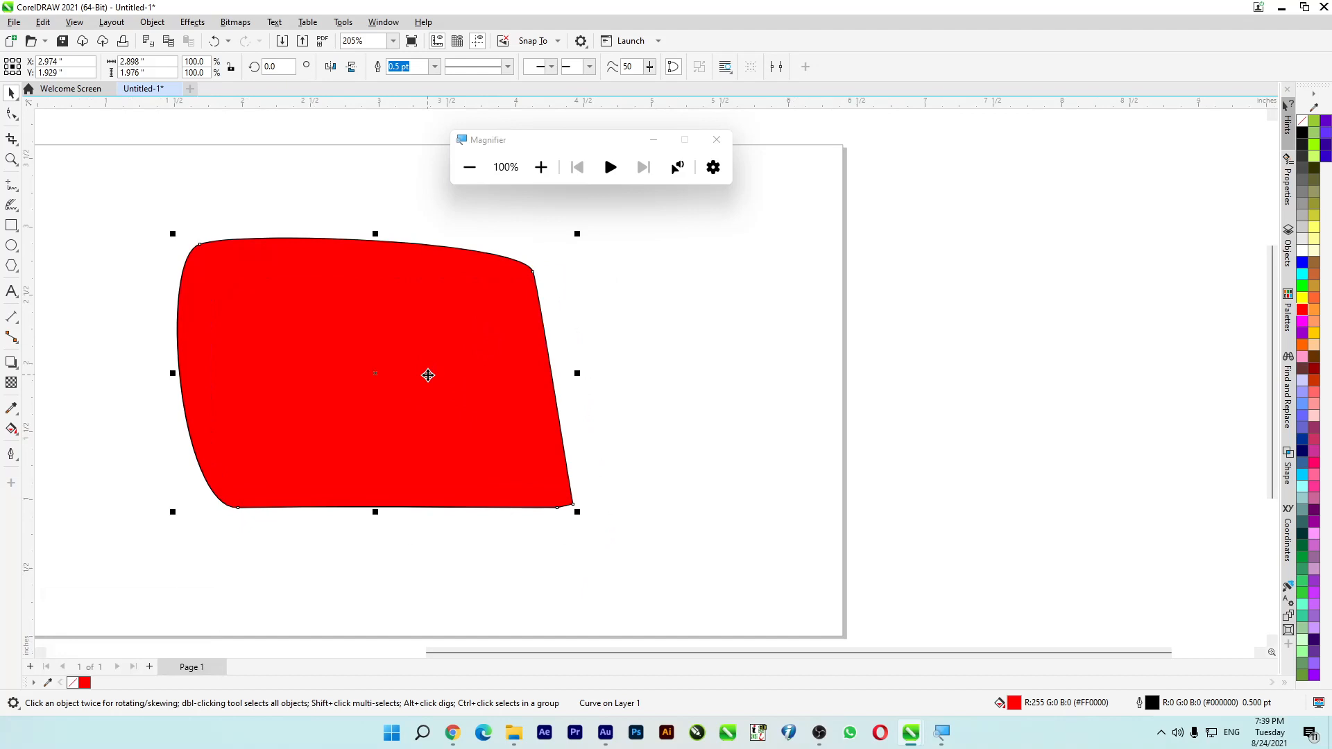
{"action": "key", "text": "super+Escape"}
{"action": "left_click_drag", "start_coordinate": [345, 361], "coordinate": [500, 311]}
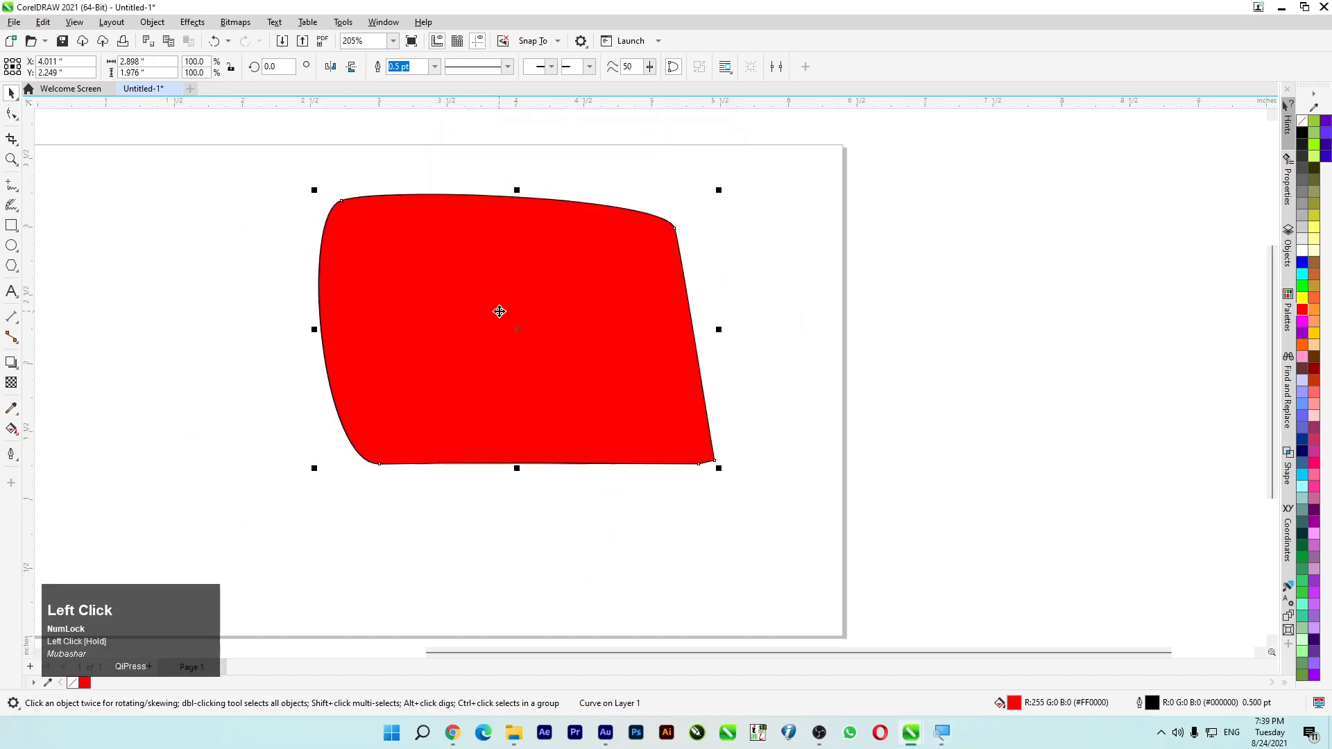